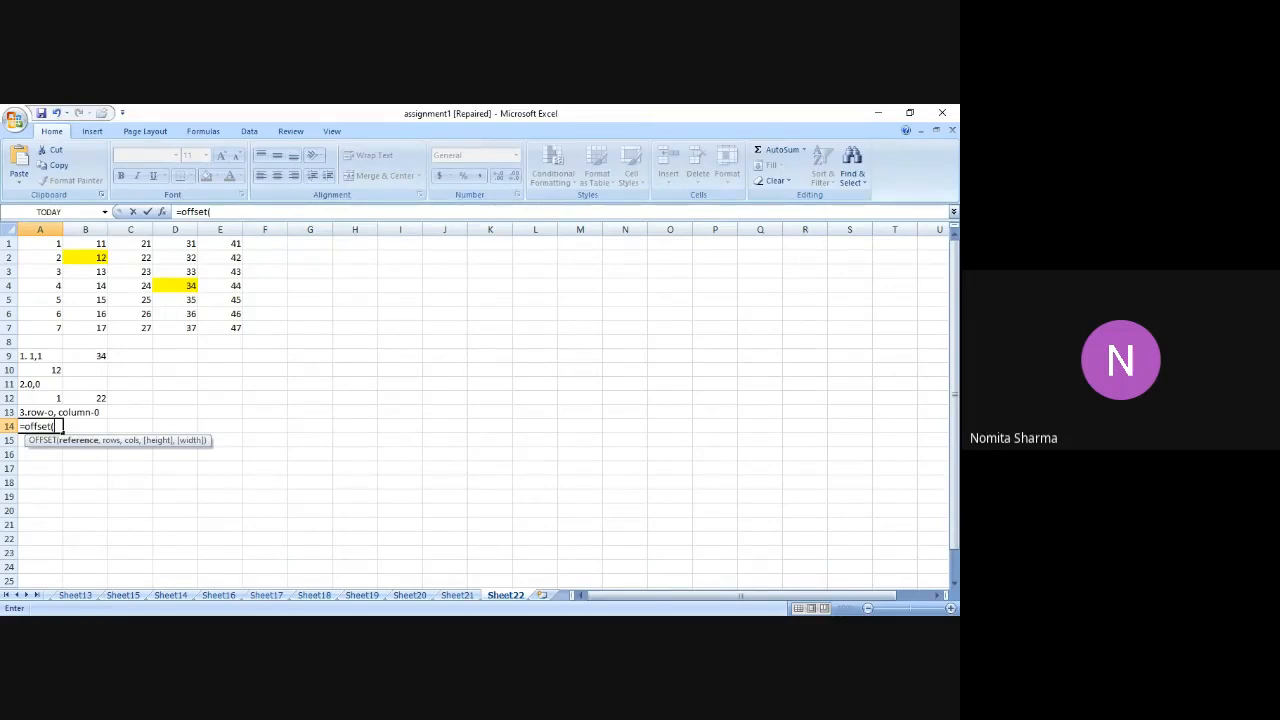
Enter the formula =OFFSET(A1,1,0) in cell A14 under the third example heading.
key(BackSpace)
key(BackSpace)
key(BackSpace)
key(BackSpace)
key(BackSpace)
key(BackSpace)
key(BackSpace)
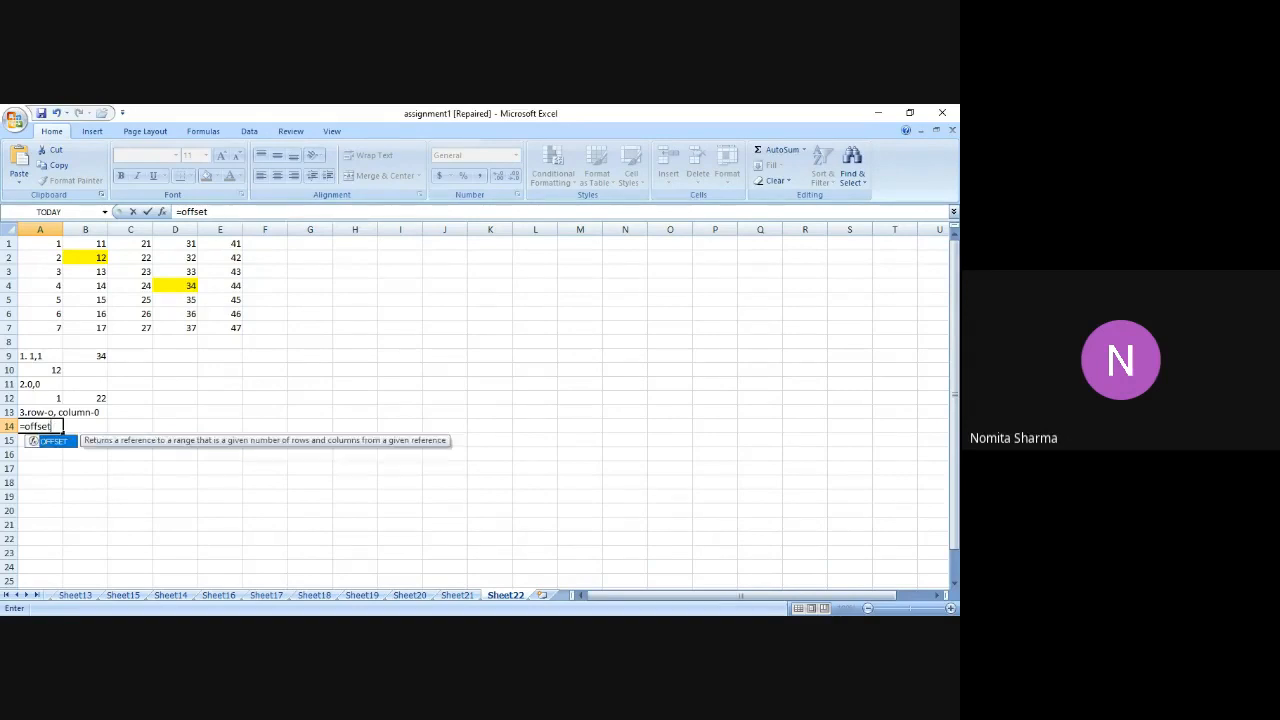
text(offset(a)
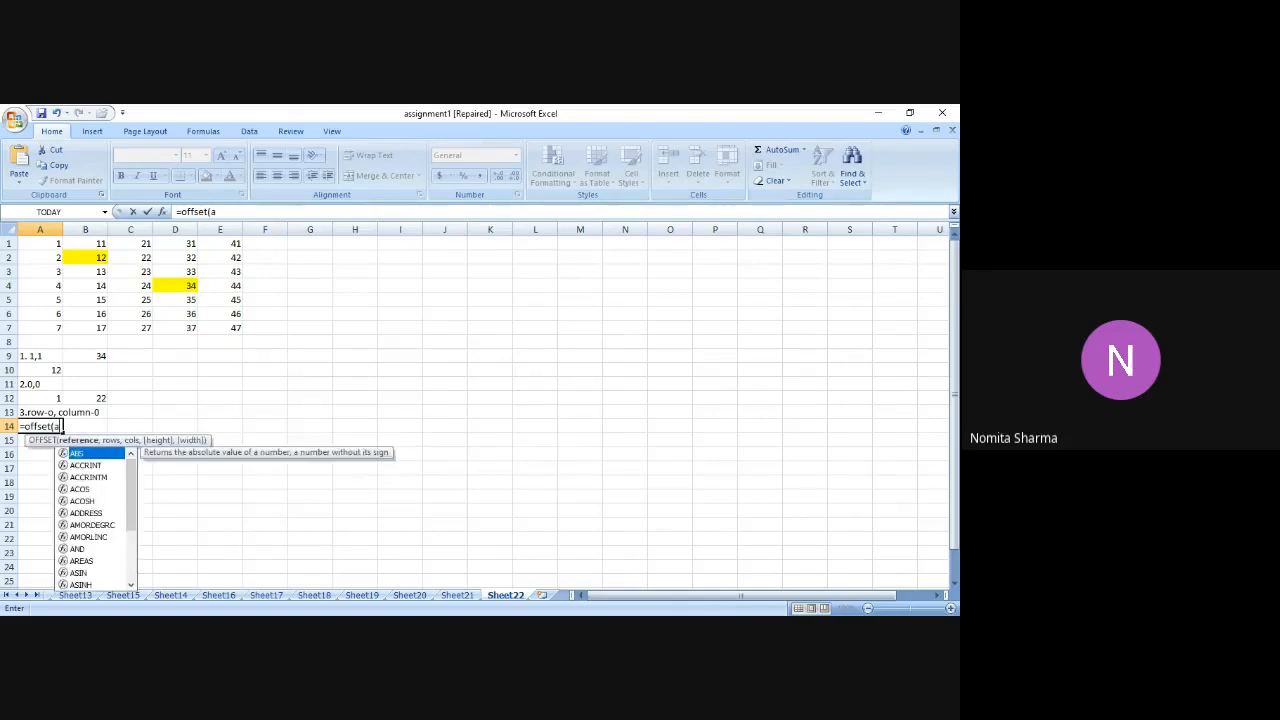
text(1,1,0)
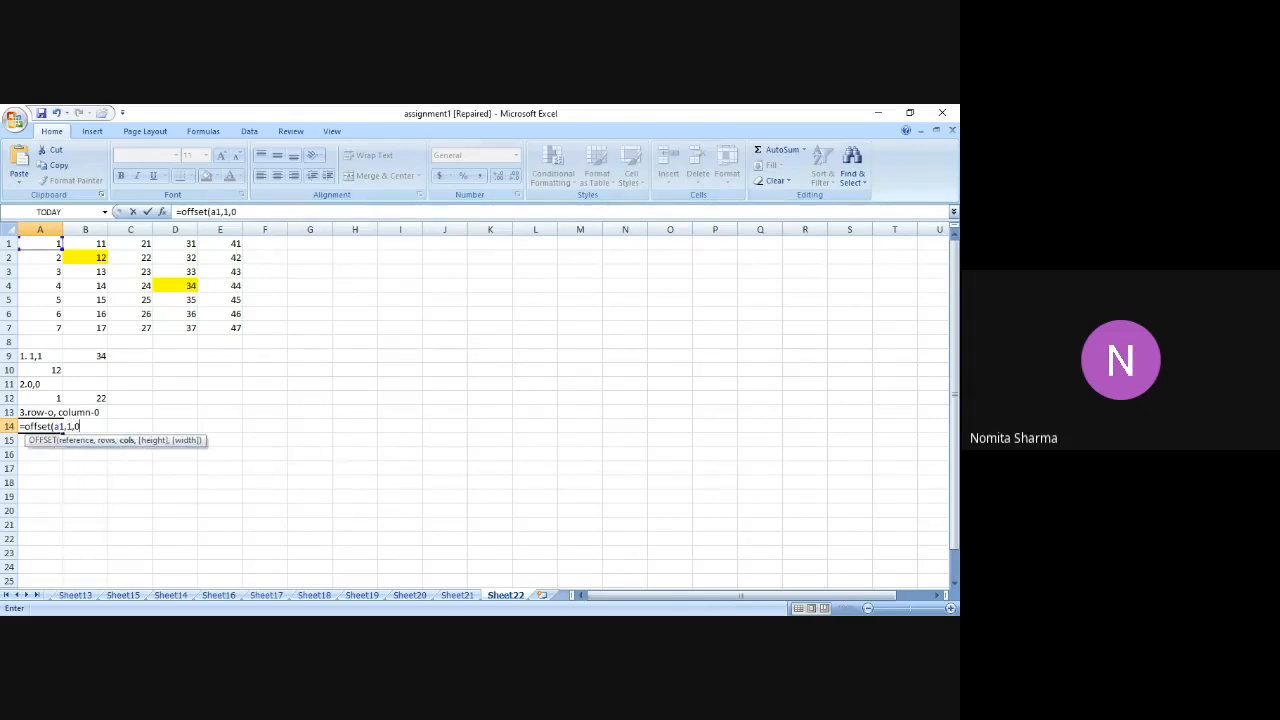
text())
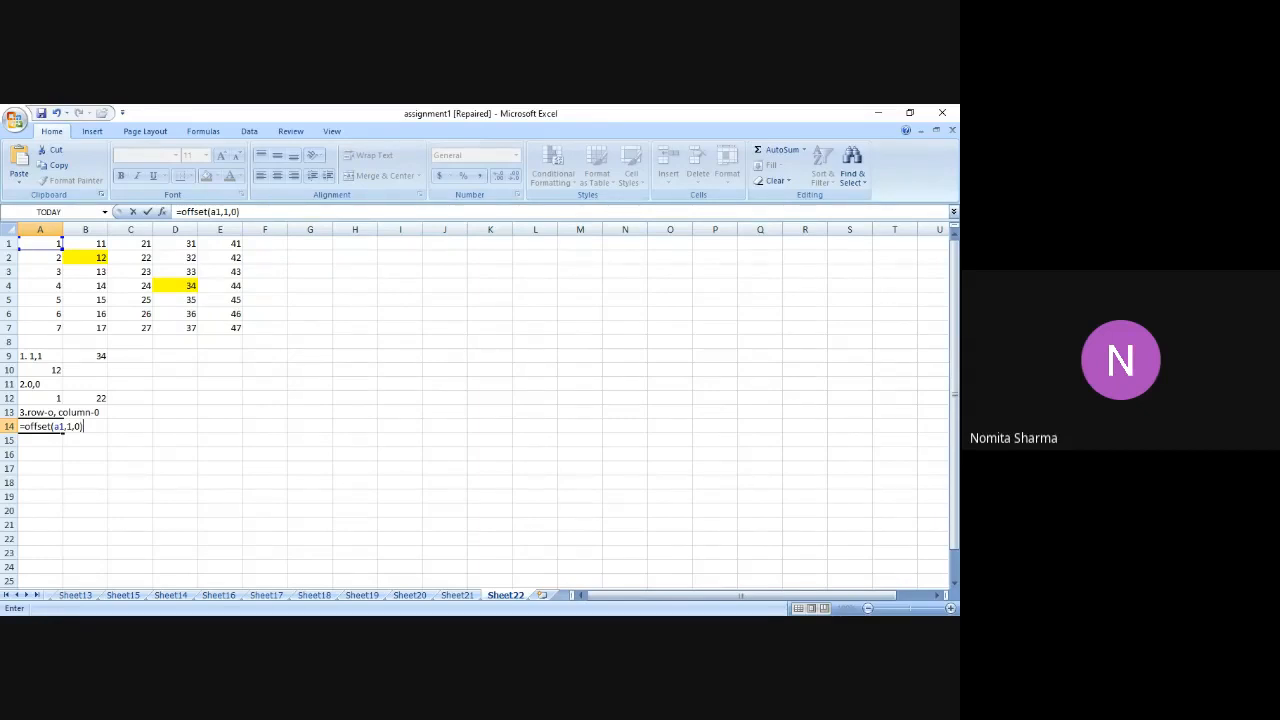
key(Return)
key(Up)
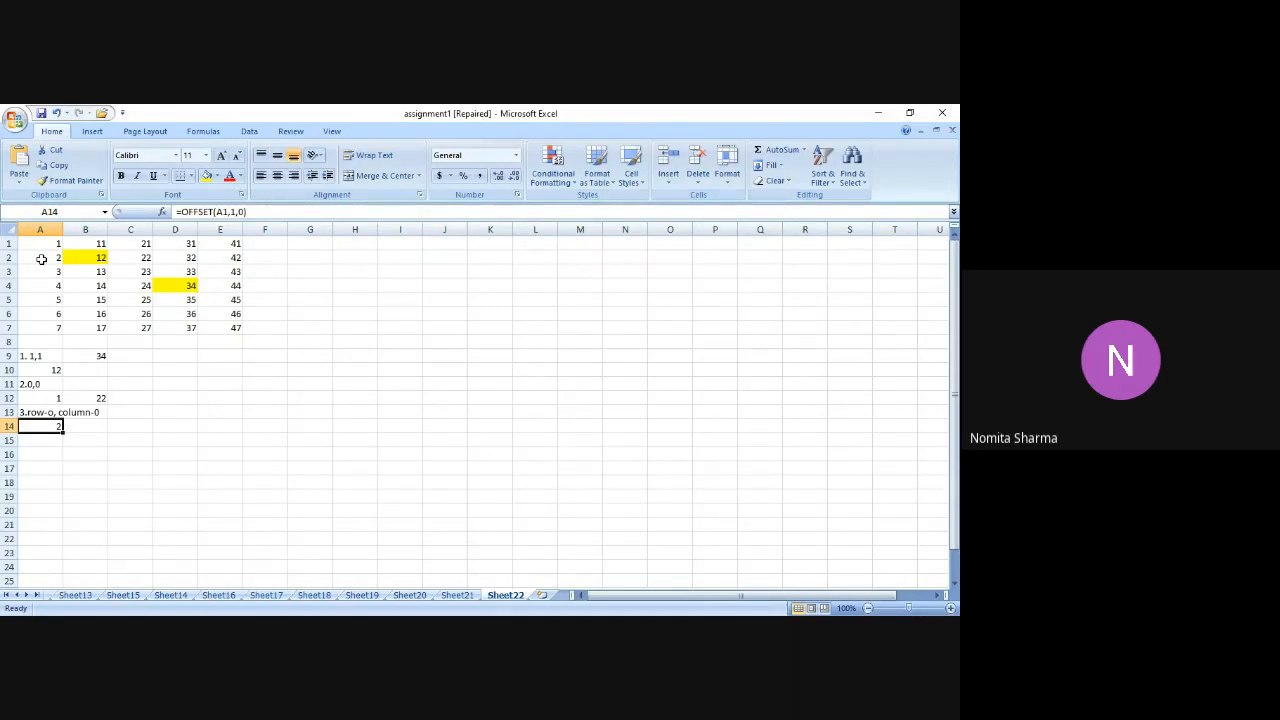
Enter the formula =OFFSET(B2,0,1) in cell B14 and check the cell it refers to, C2.
key(Right)
text(=)
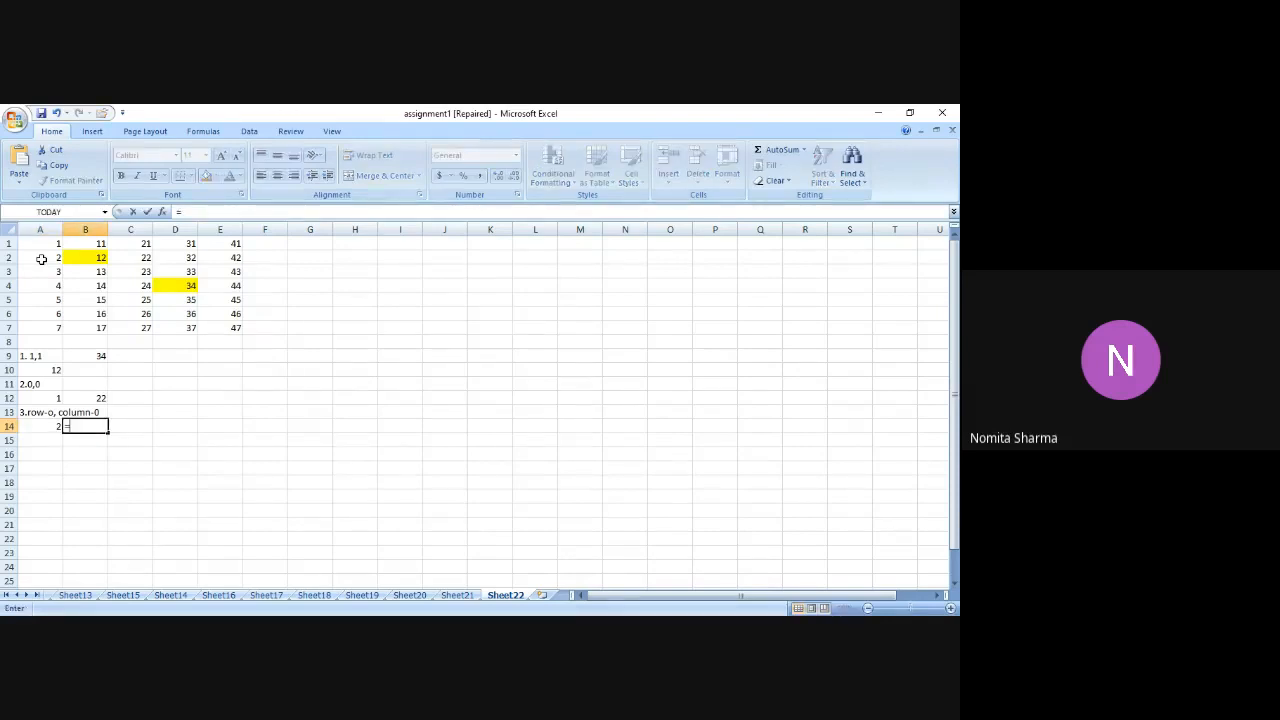
text(offset()
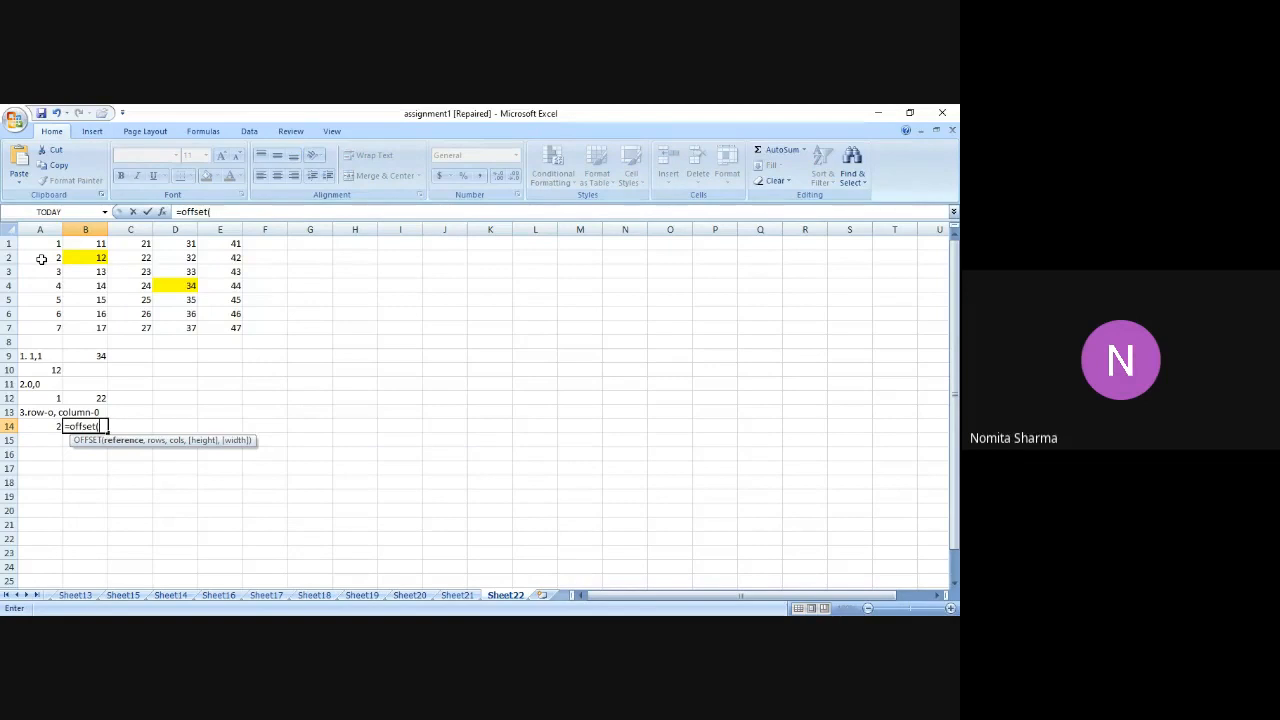
text(b2,)
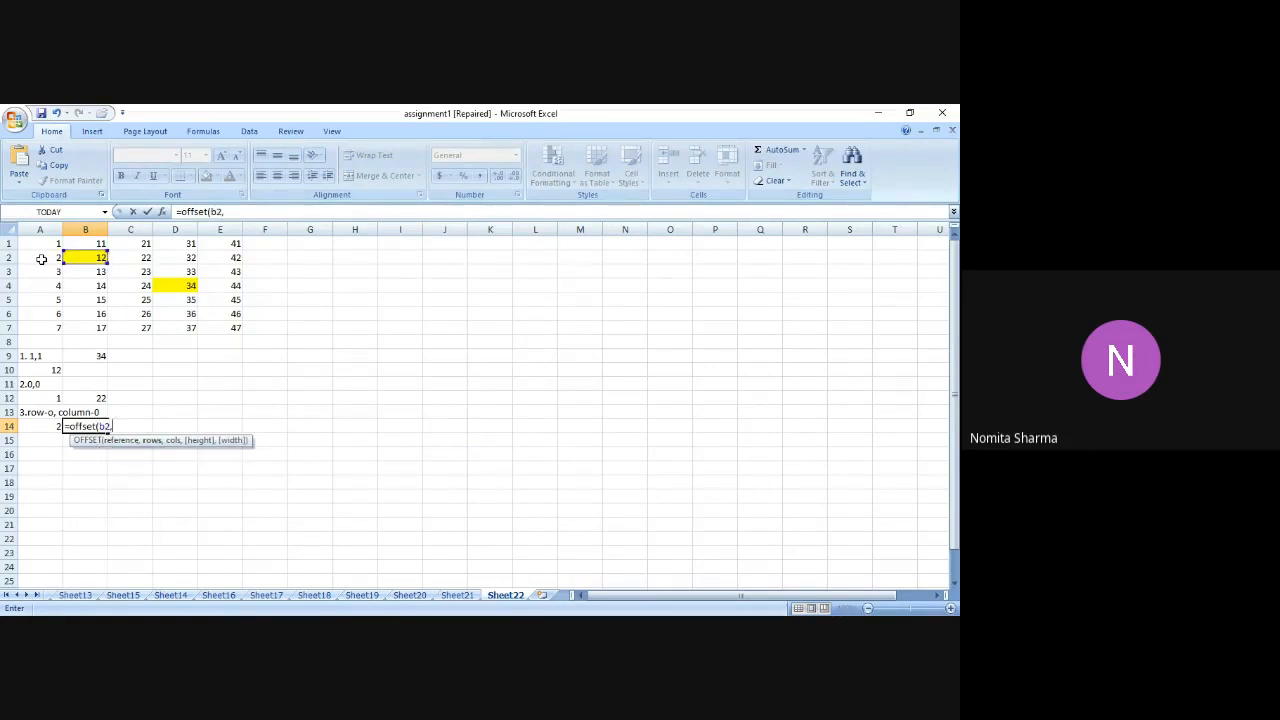
text(0,1))
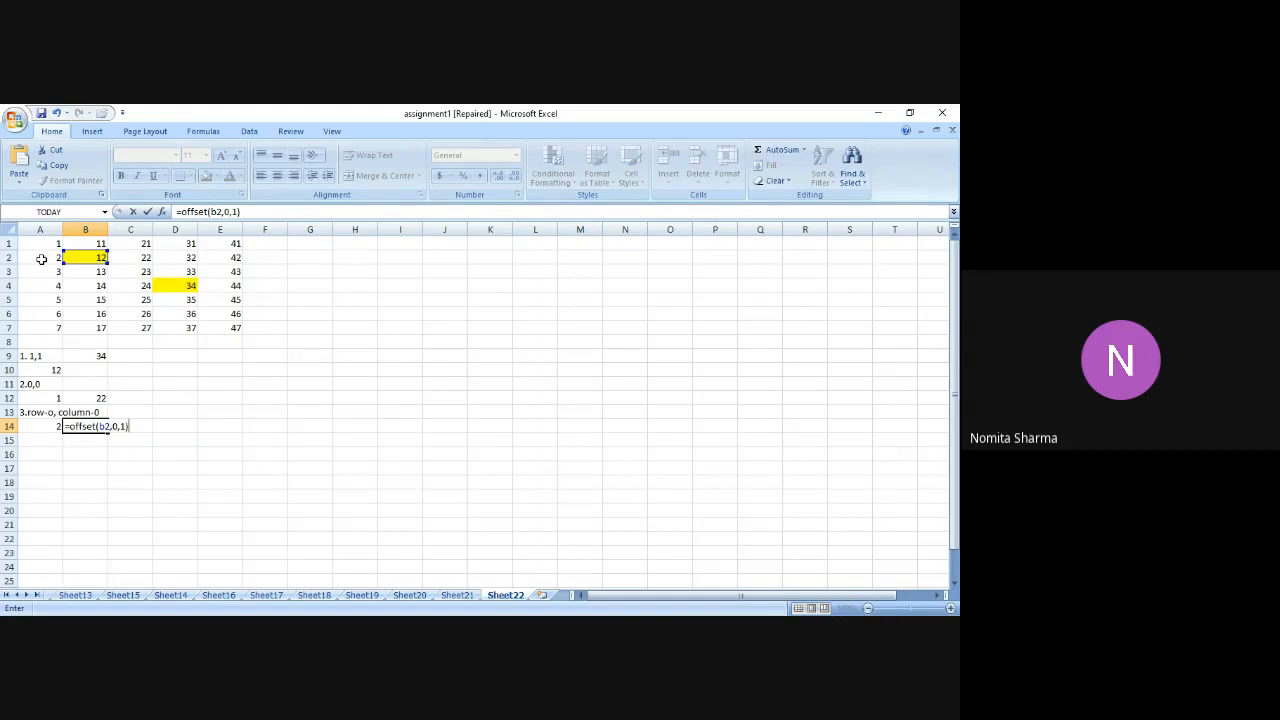
key(Return)
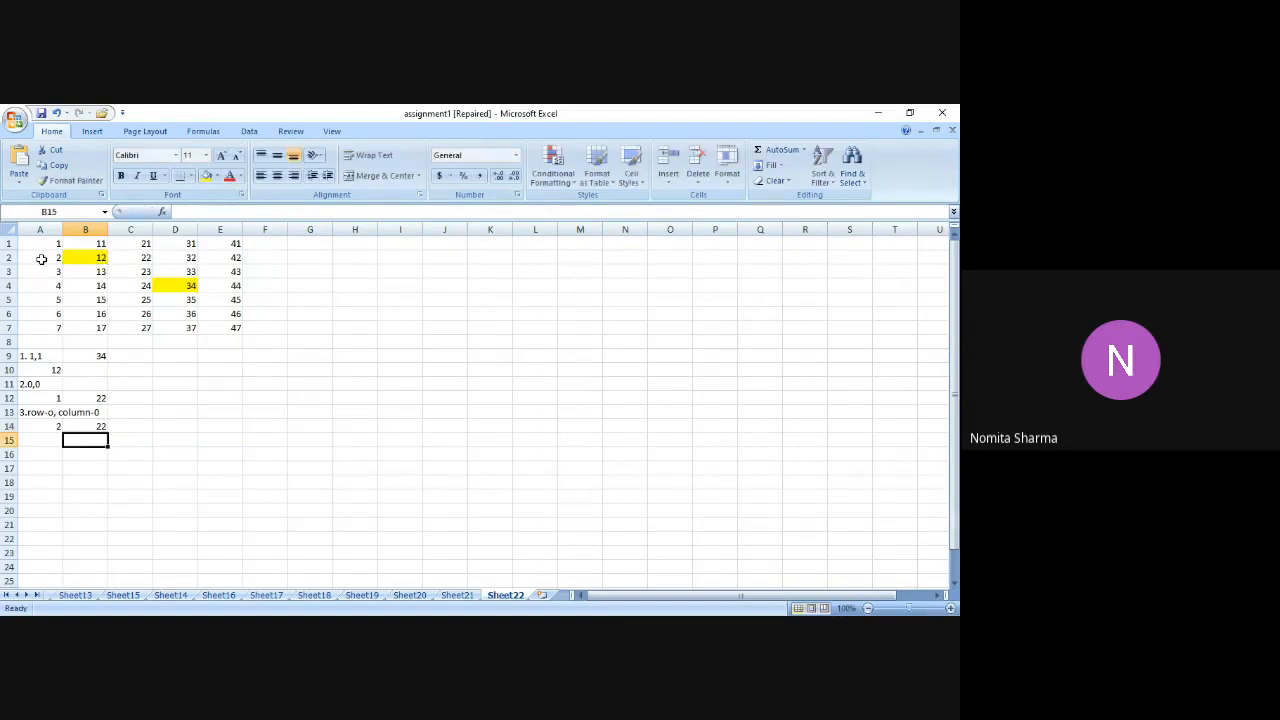
key(Up)
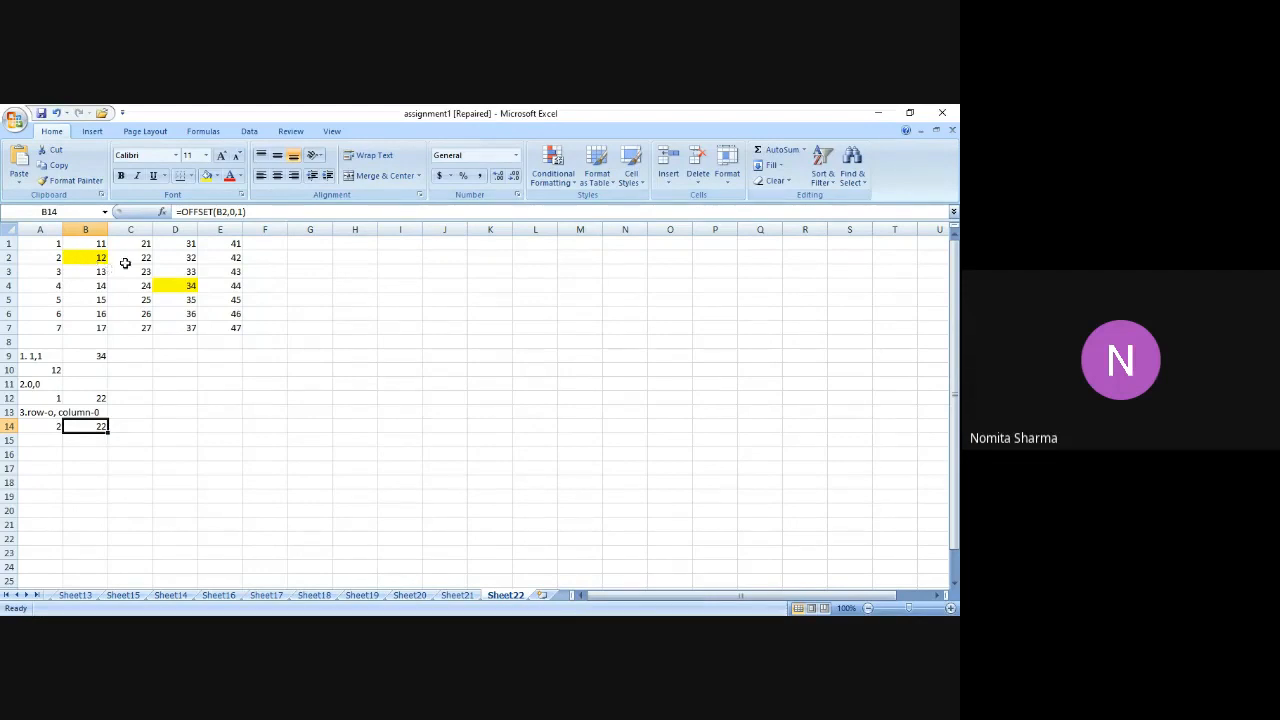
click(126, 262)
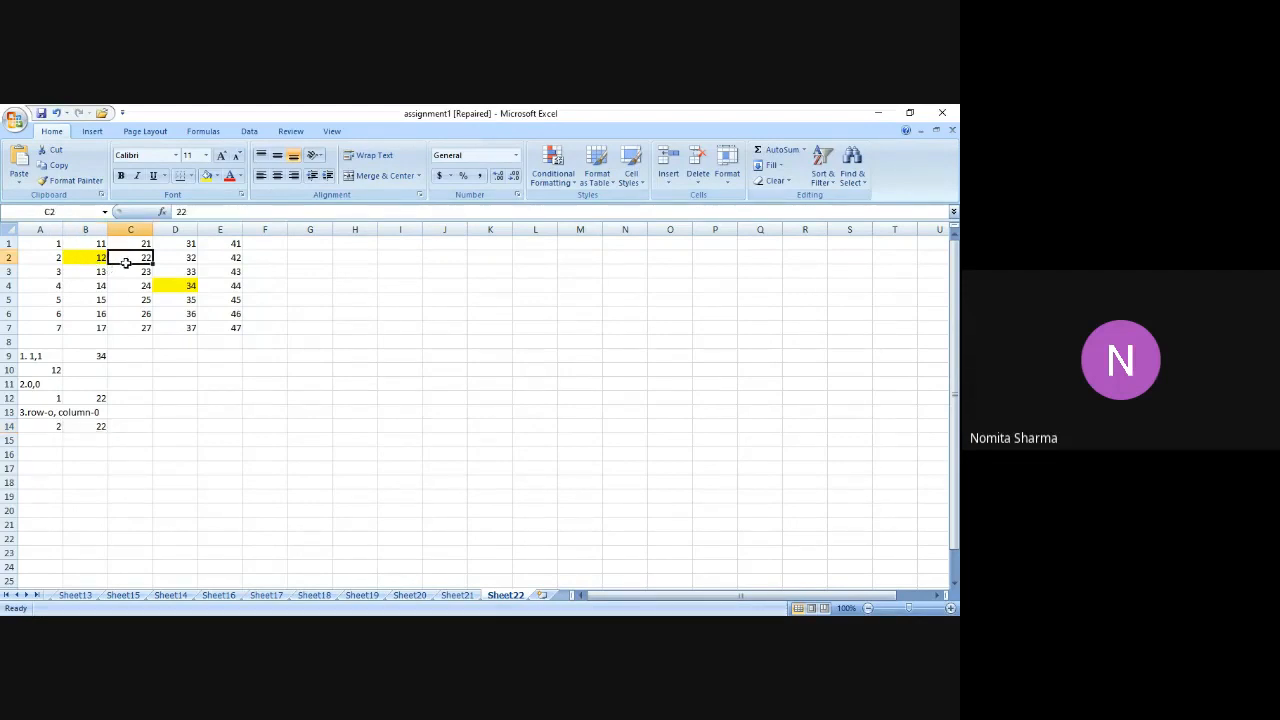
Try to enter the formula =OFFSET(1,2,0) in cell C14.
click(128, 427)
text(=o)
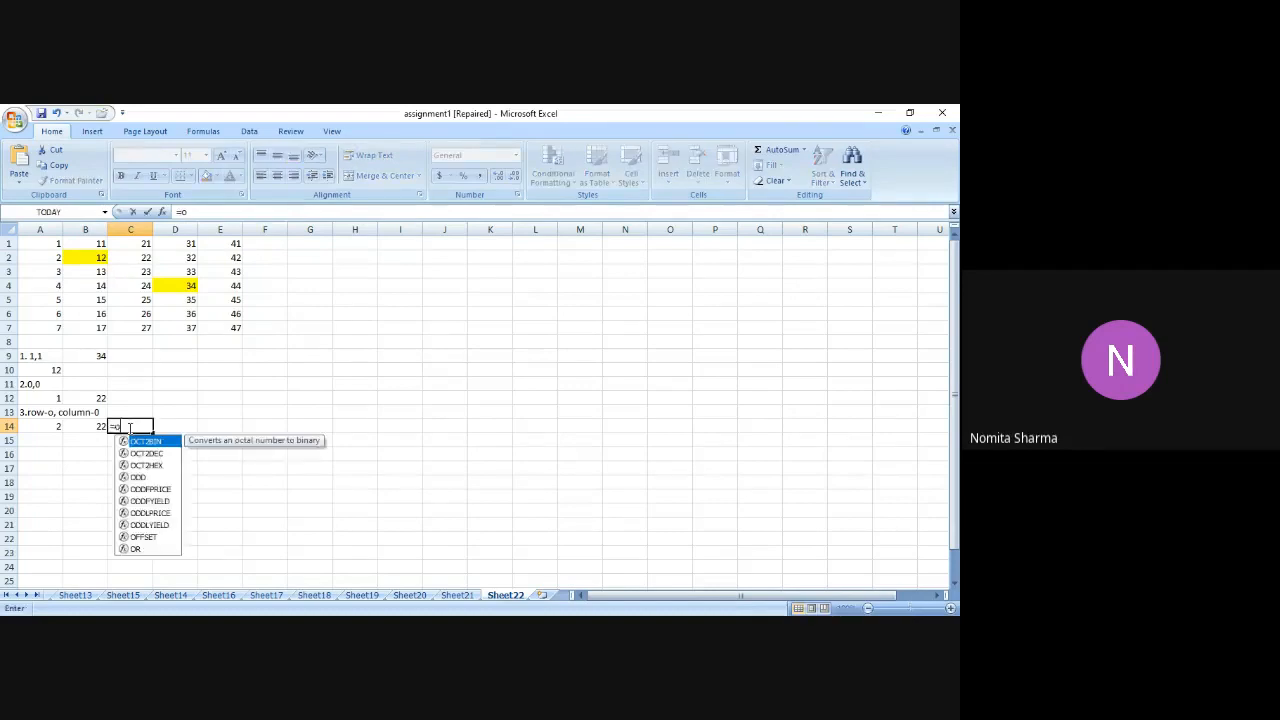
text(ffset()
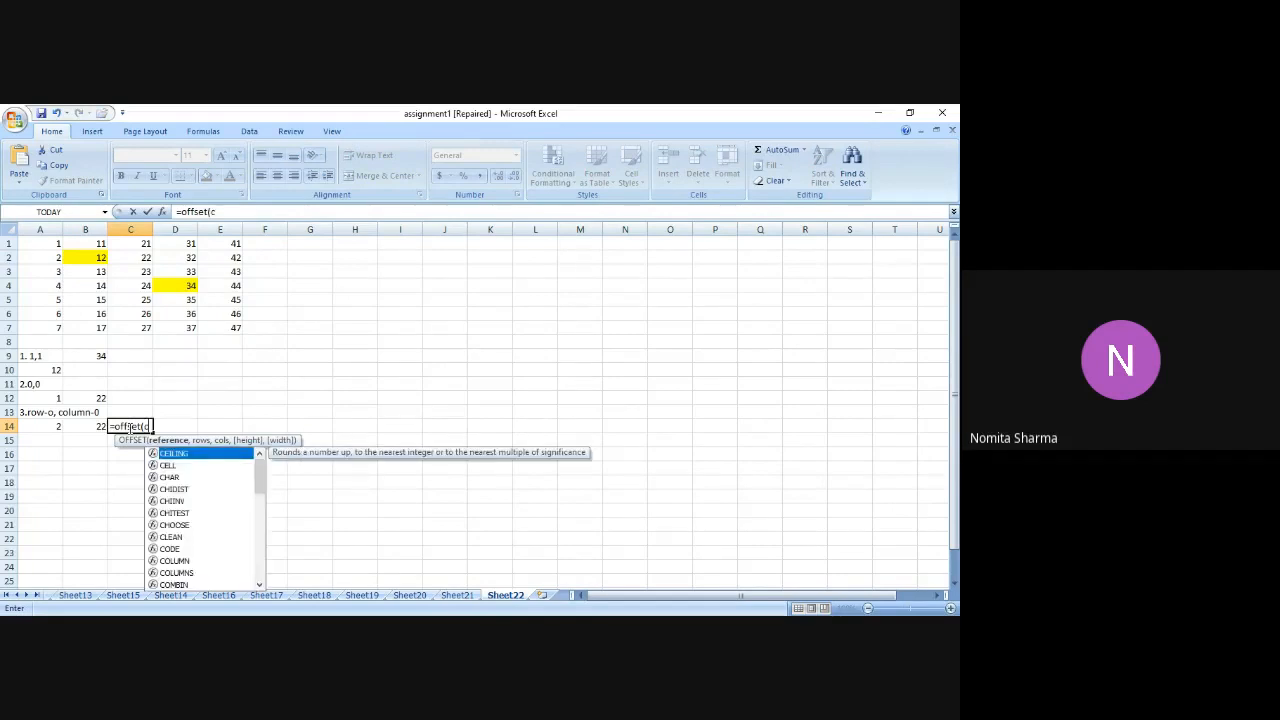
text(1,)
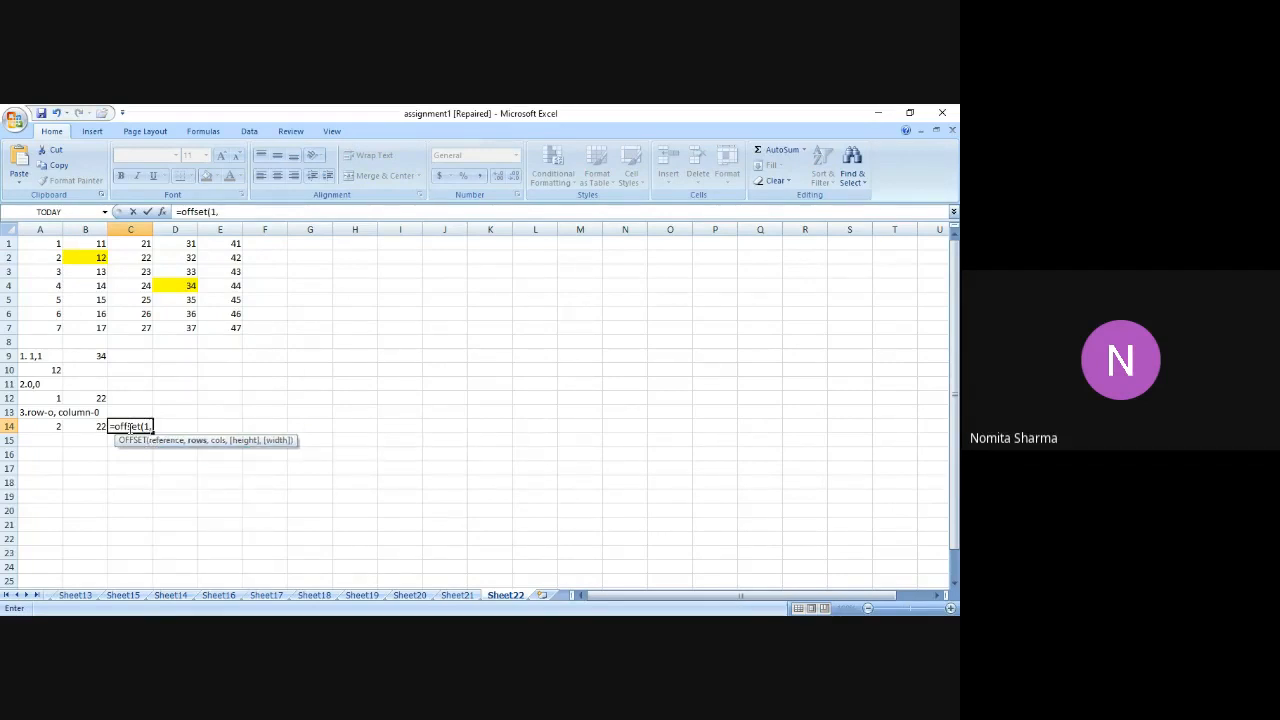
text(1)
key(BackSpace)
text(2,0)
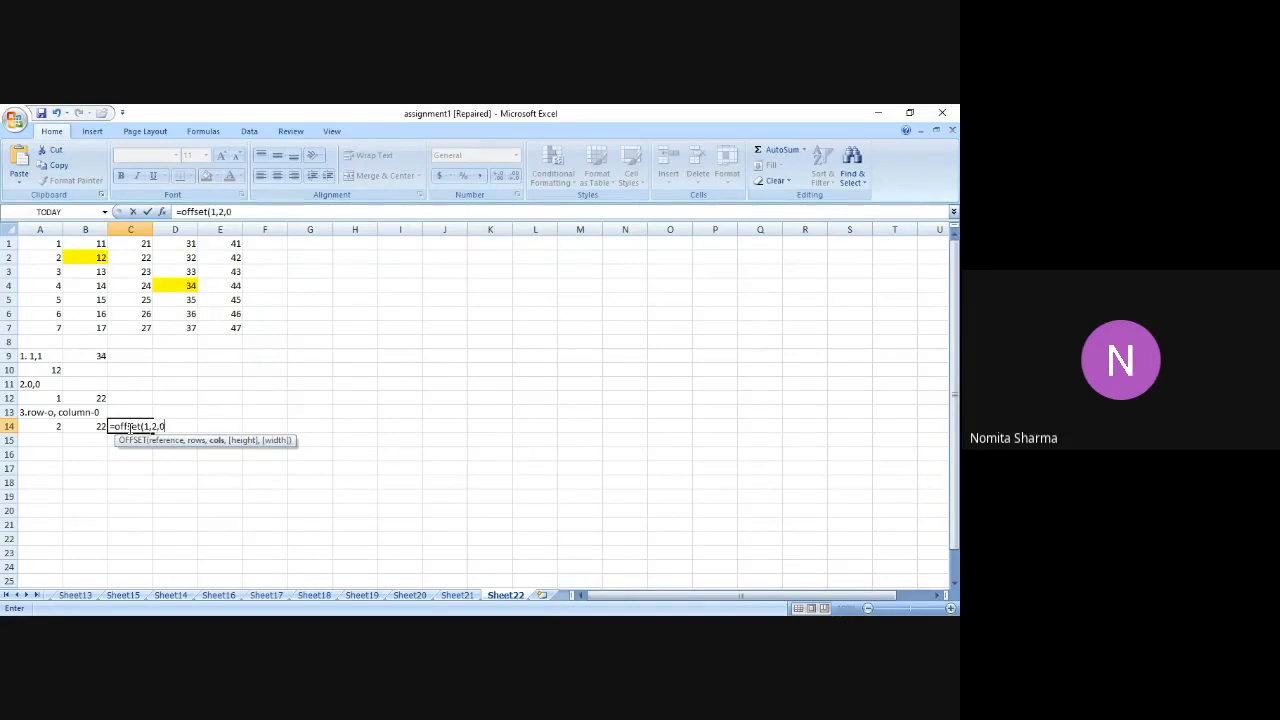
text())
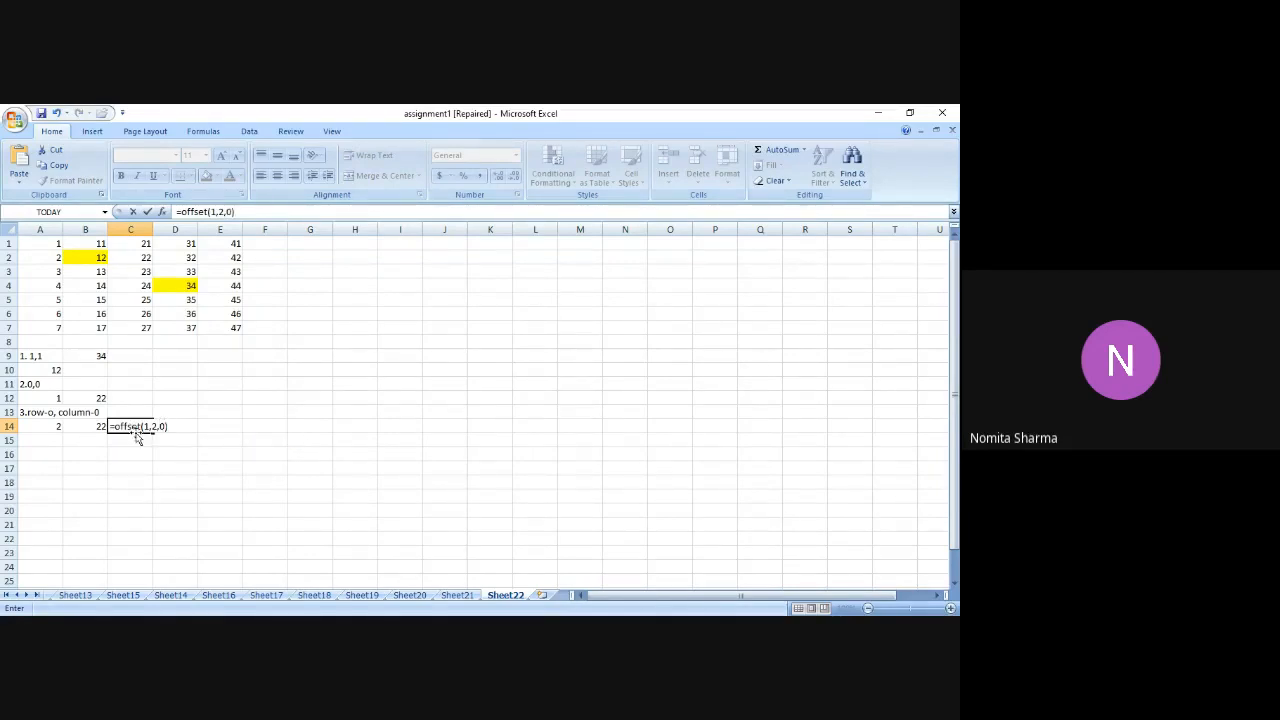
key(Return)
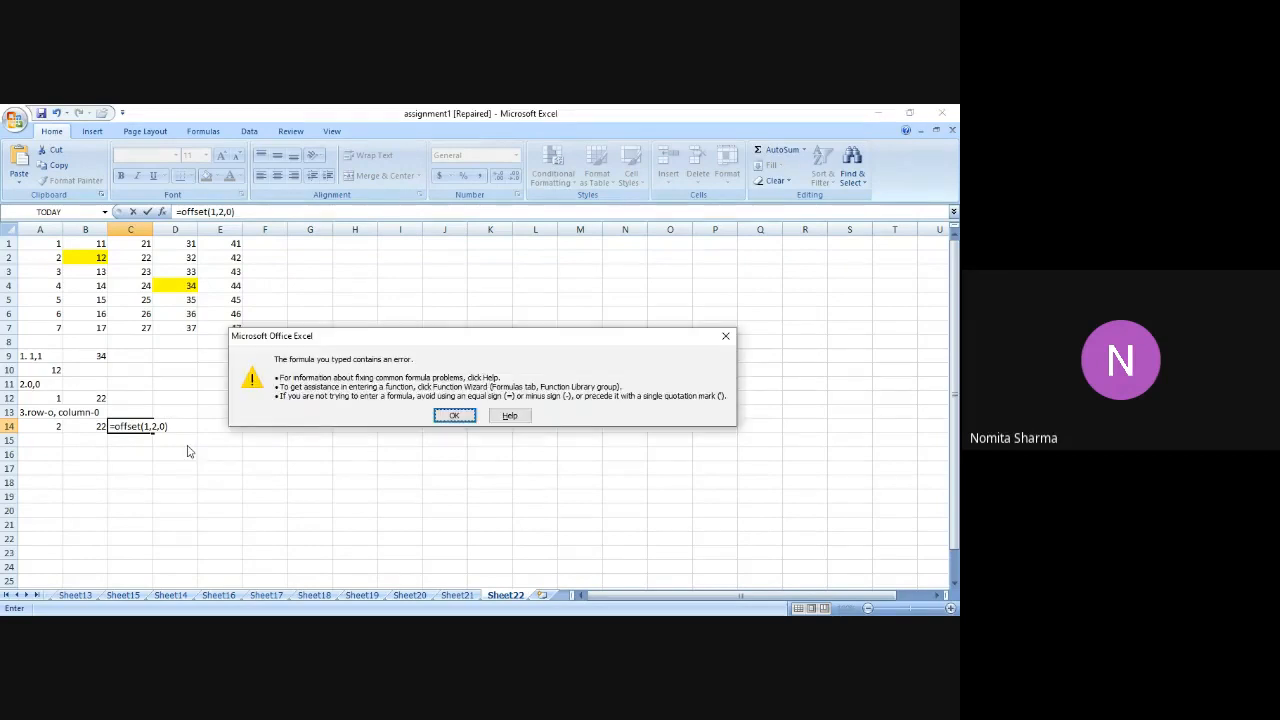
key(Return)
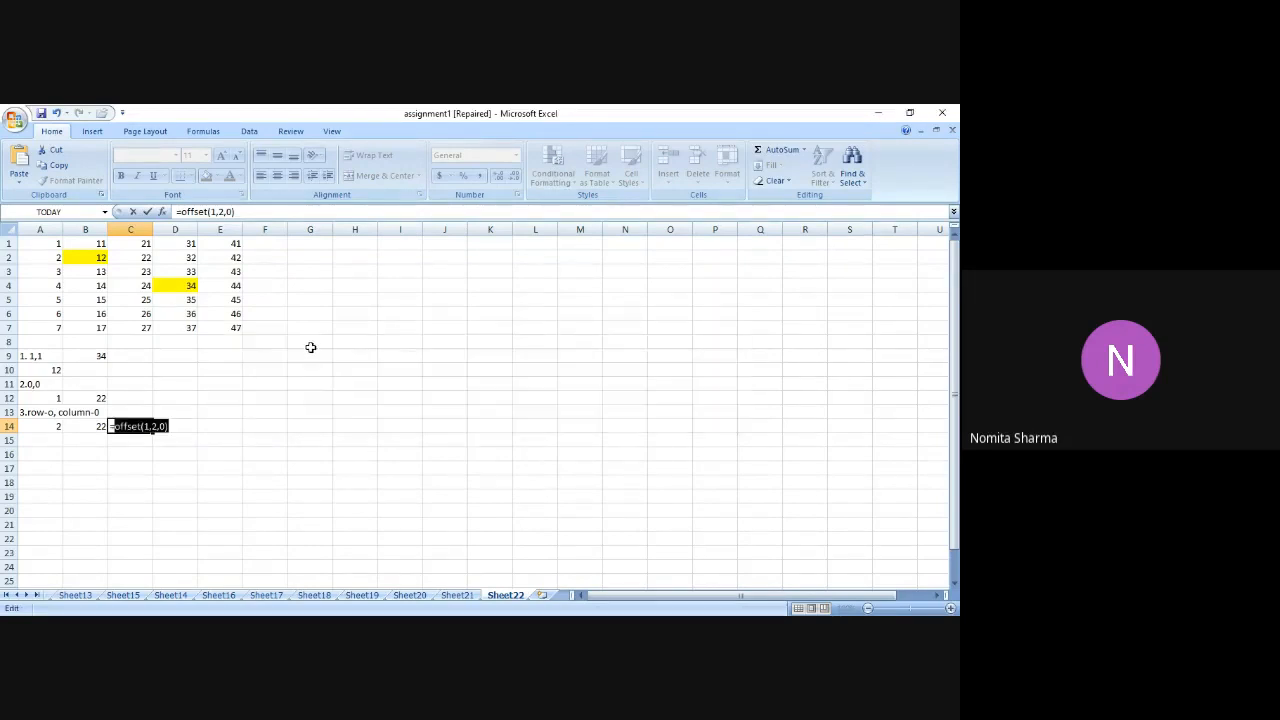
Correct the reference in the C14 formula to C1, making it =OFFSET(C1,2,0).
click(312, 211)
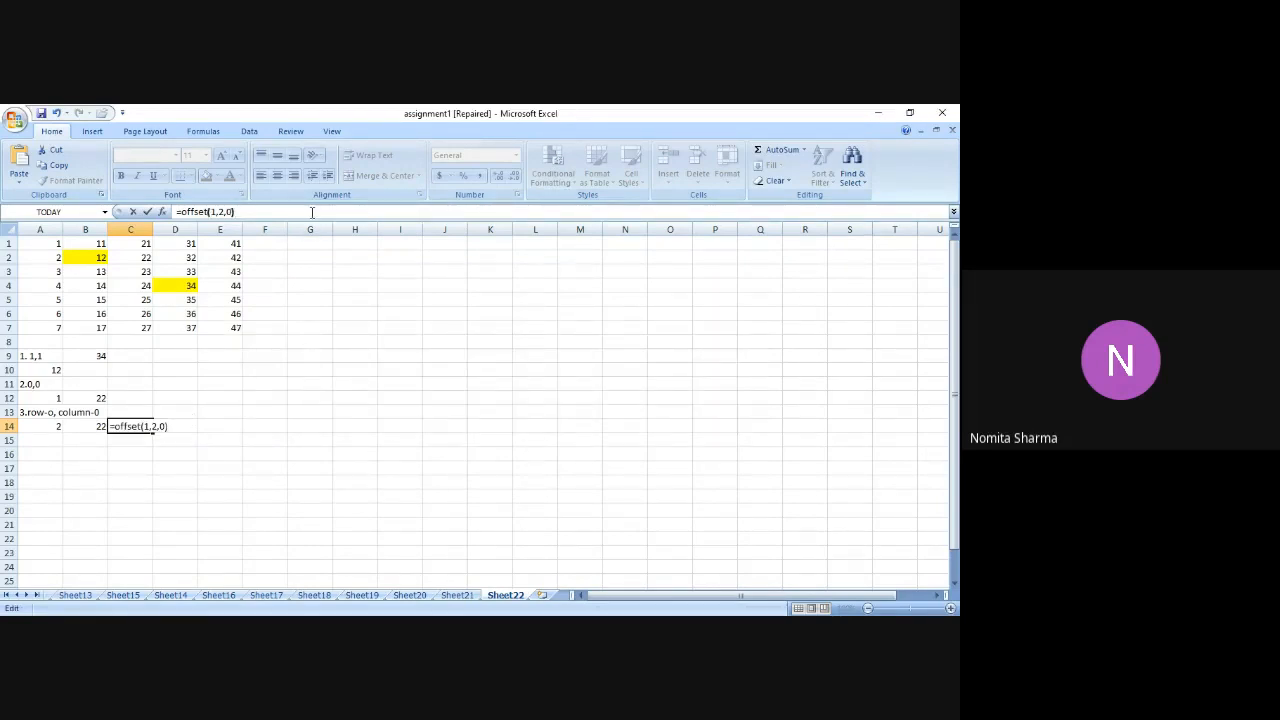
key(Left)
key(Left)
key(Left)
key(Left)
key(Left)
key(Left)
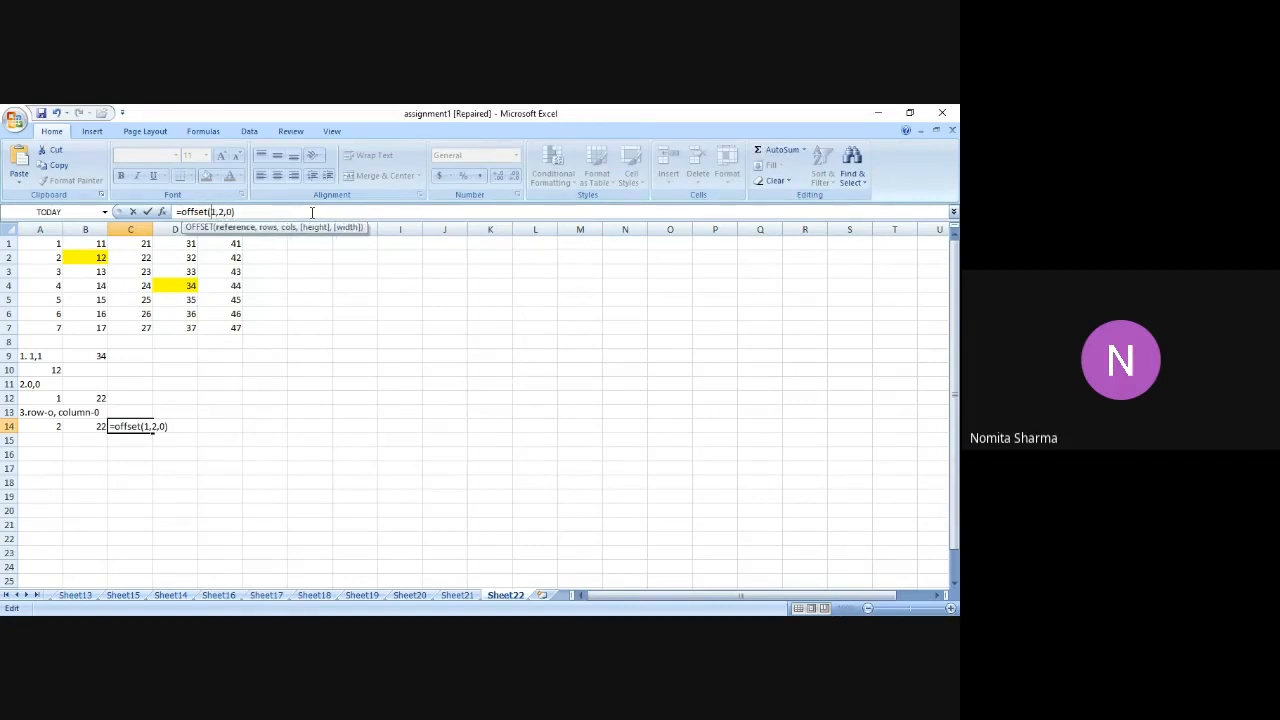
text(c)
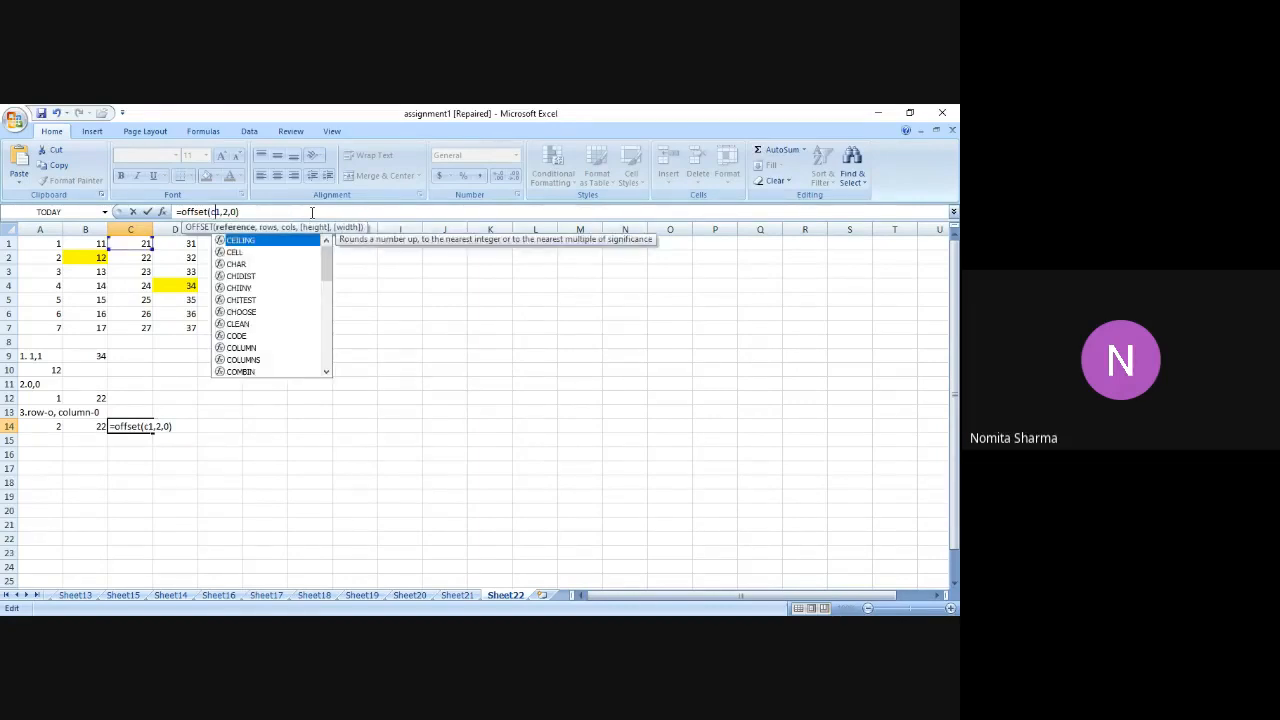
key(Return)
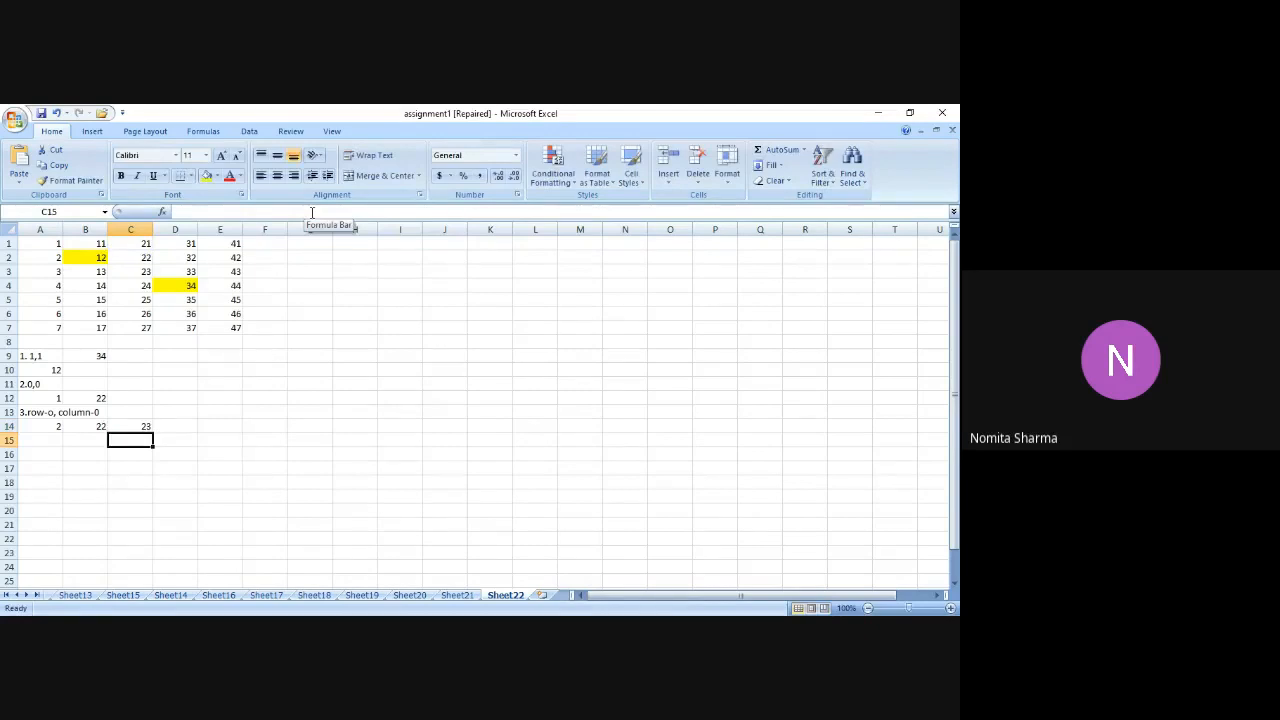
key(Up)
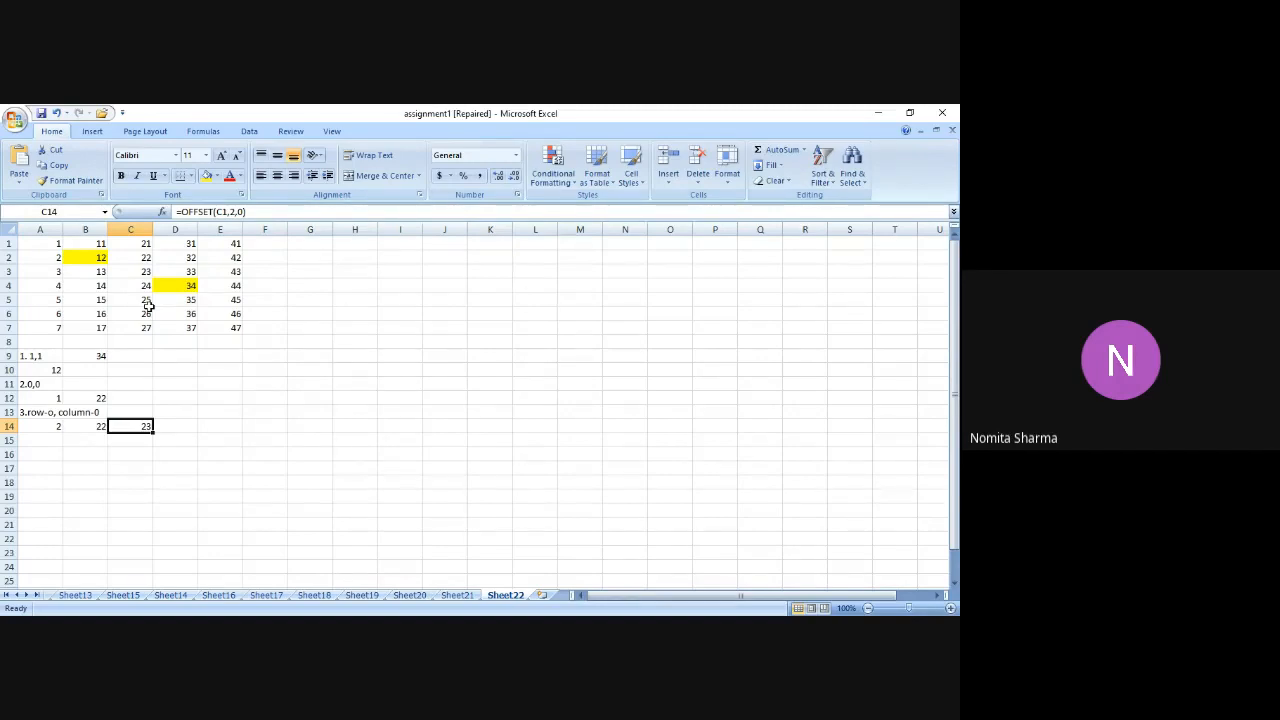
click(47, 400)
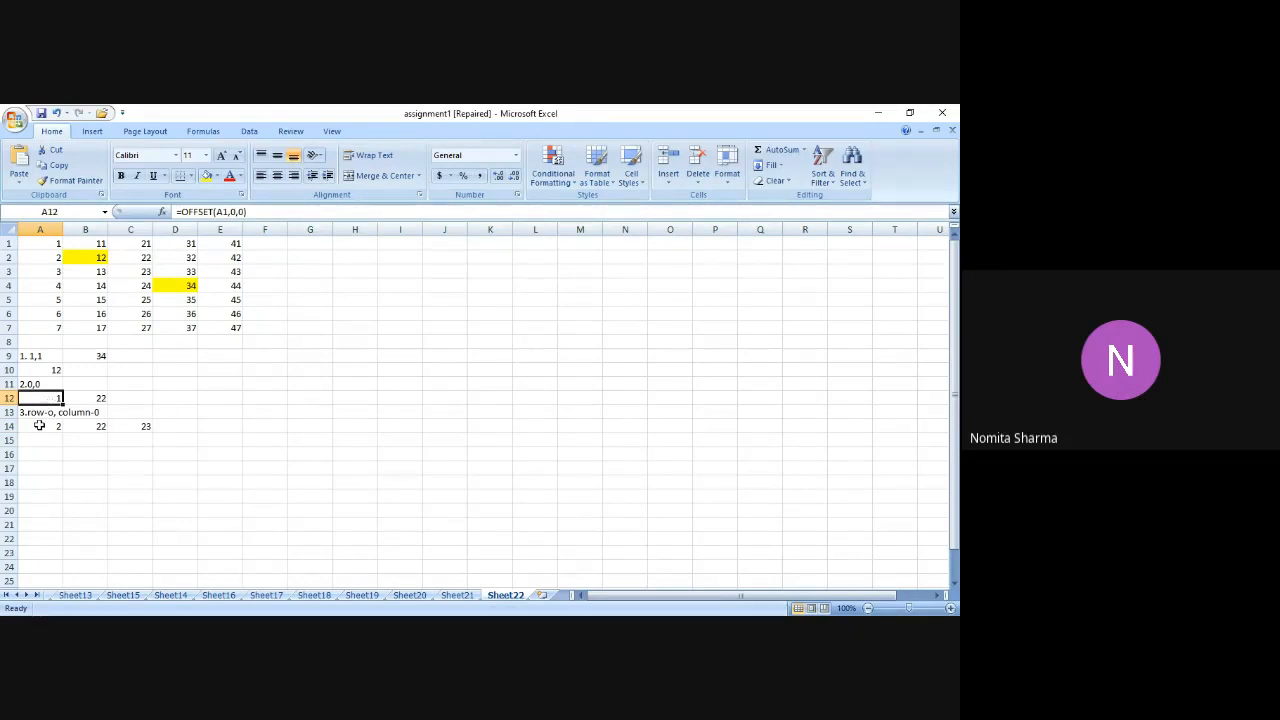
click(38, 426)
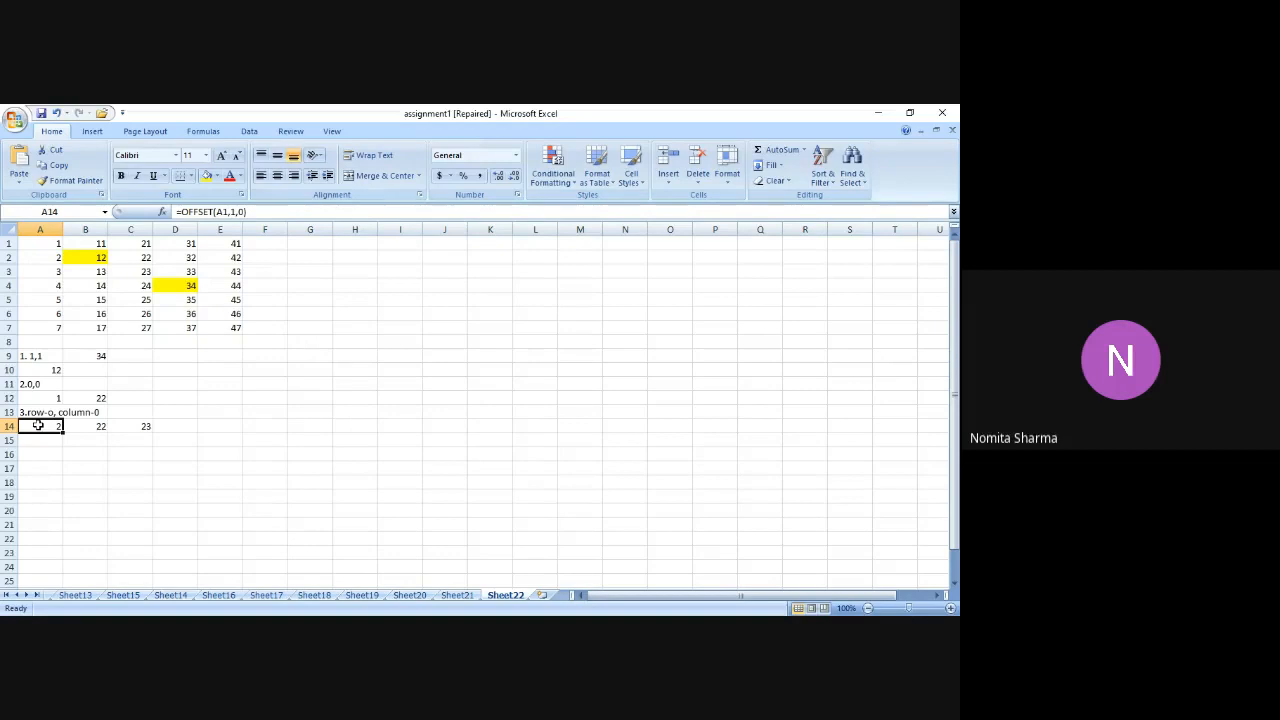
key(Return)
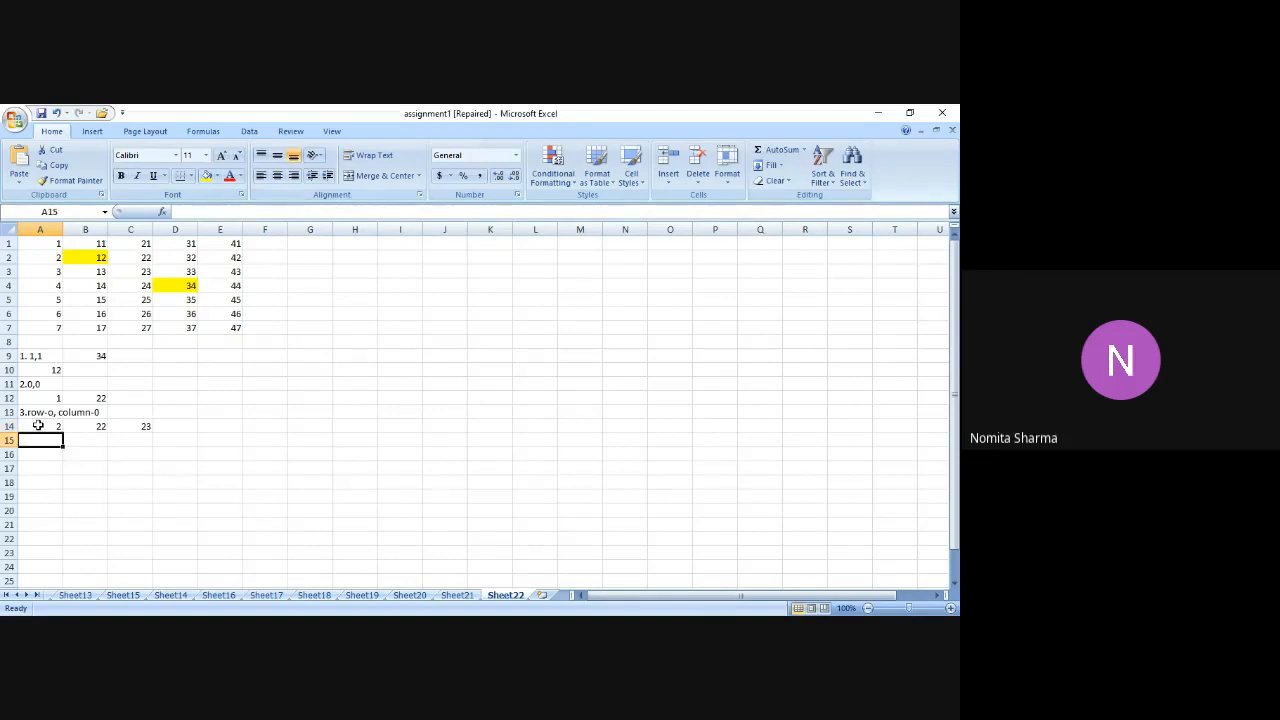
text(4.)
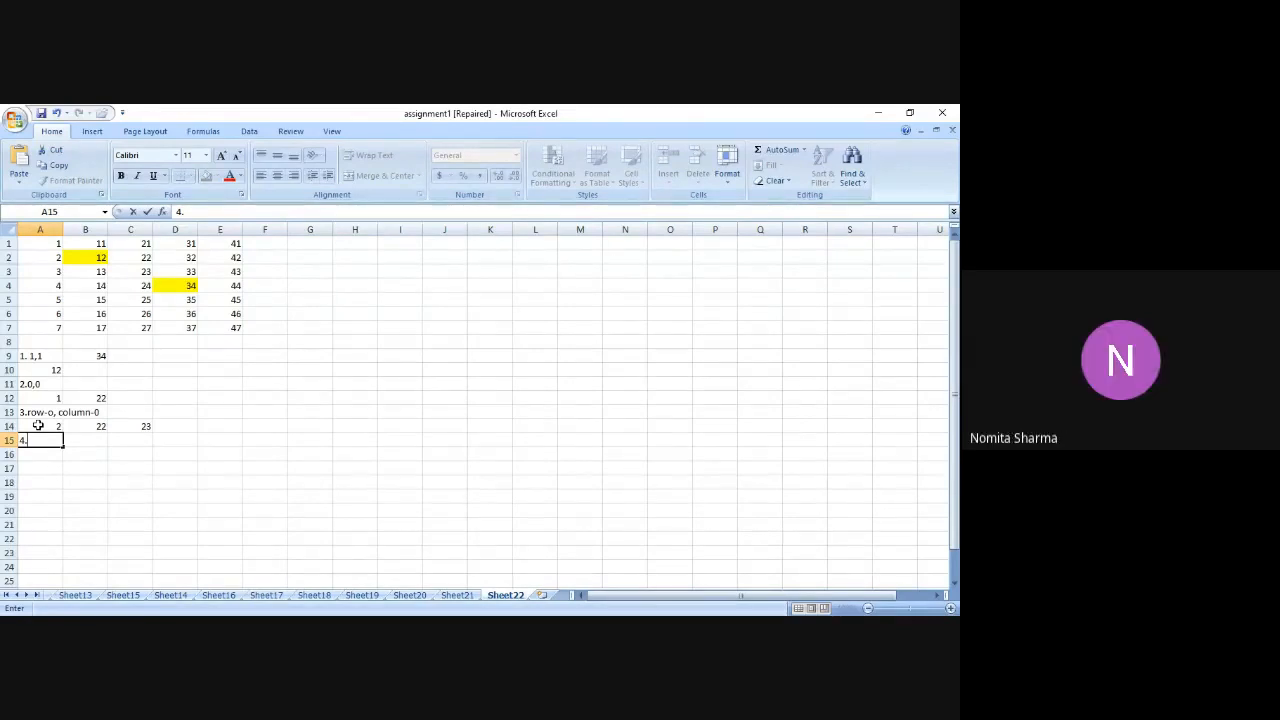
key(BackSpace)
key(BackSpace)
key(Return)
key(Up)
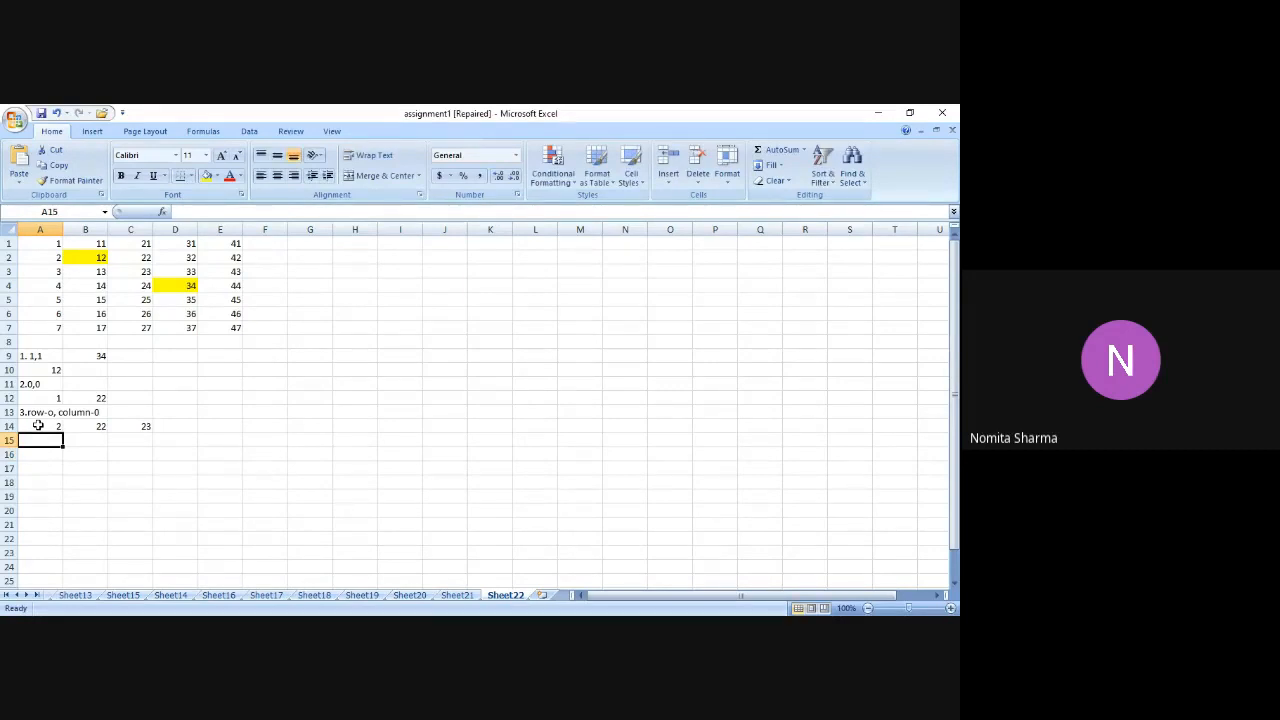
Enter the formula =OFFSET(A1,0,0) in cell A15.
text(=)
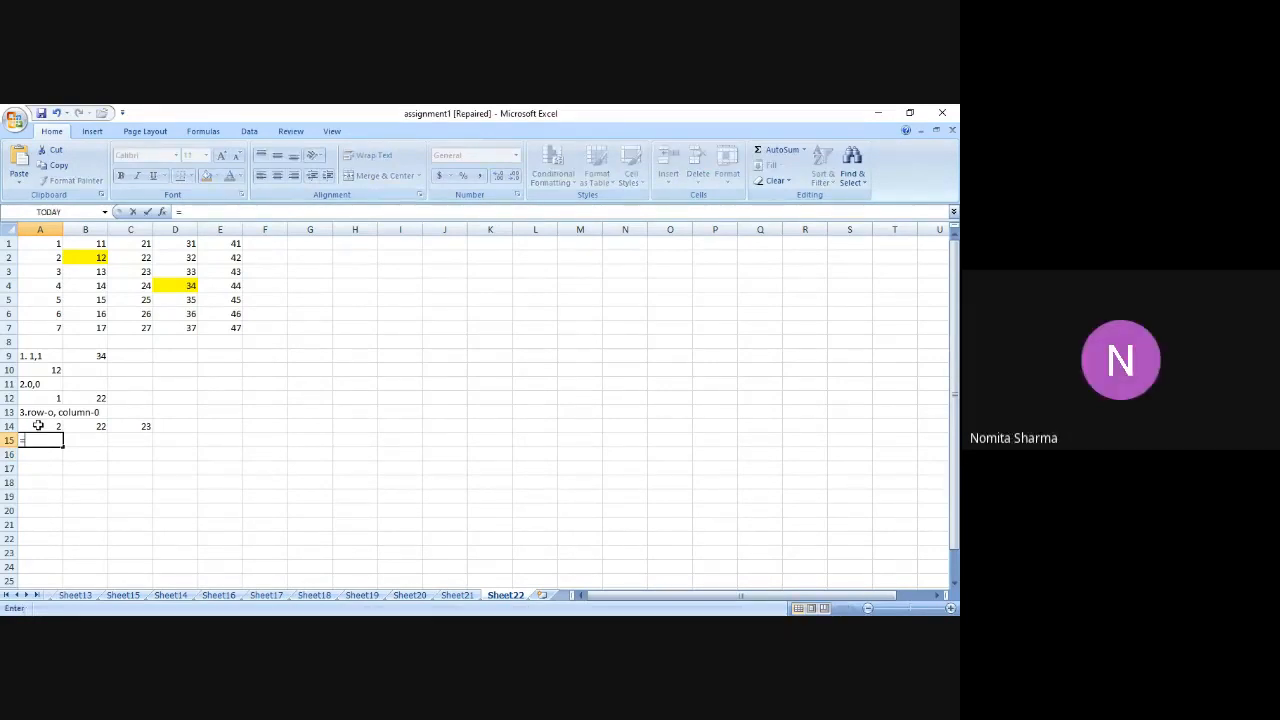
text(offs)
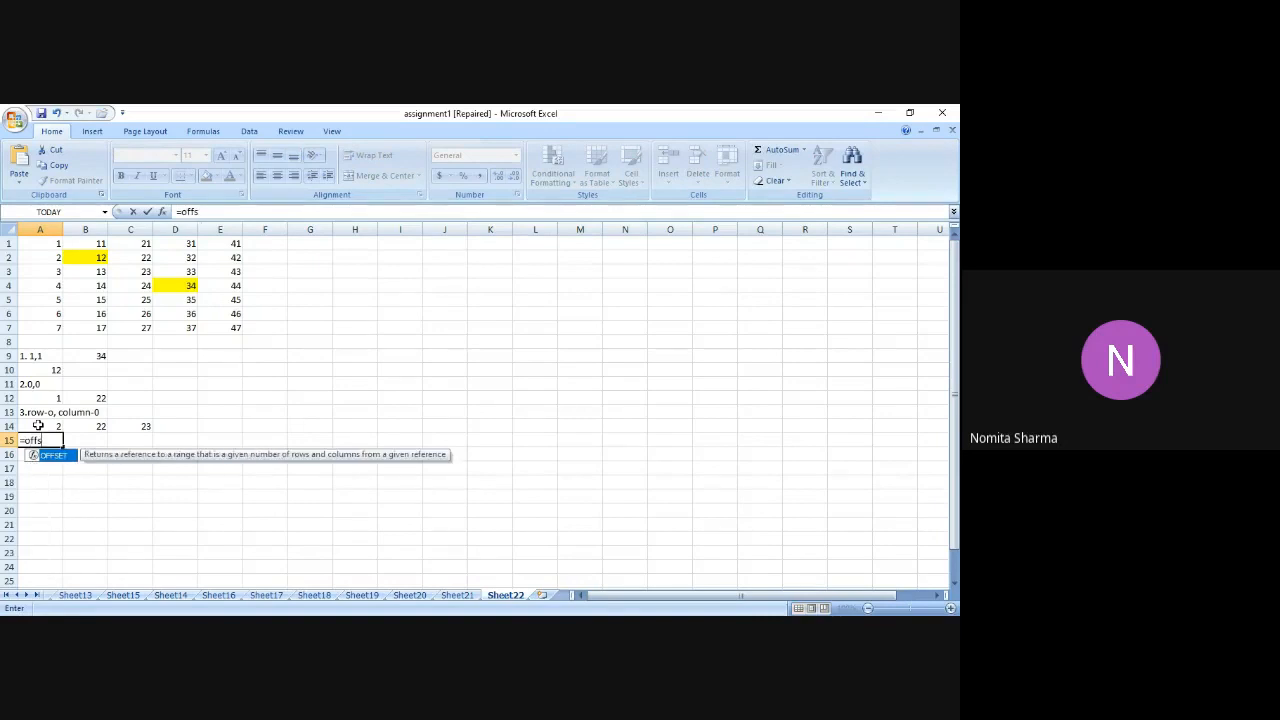
text(et()
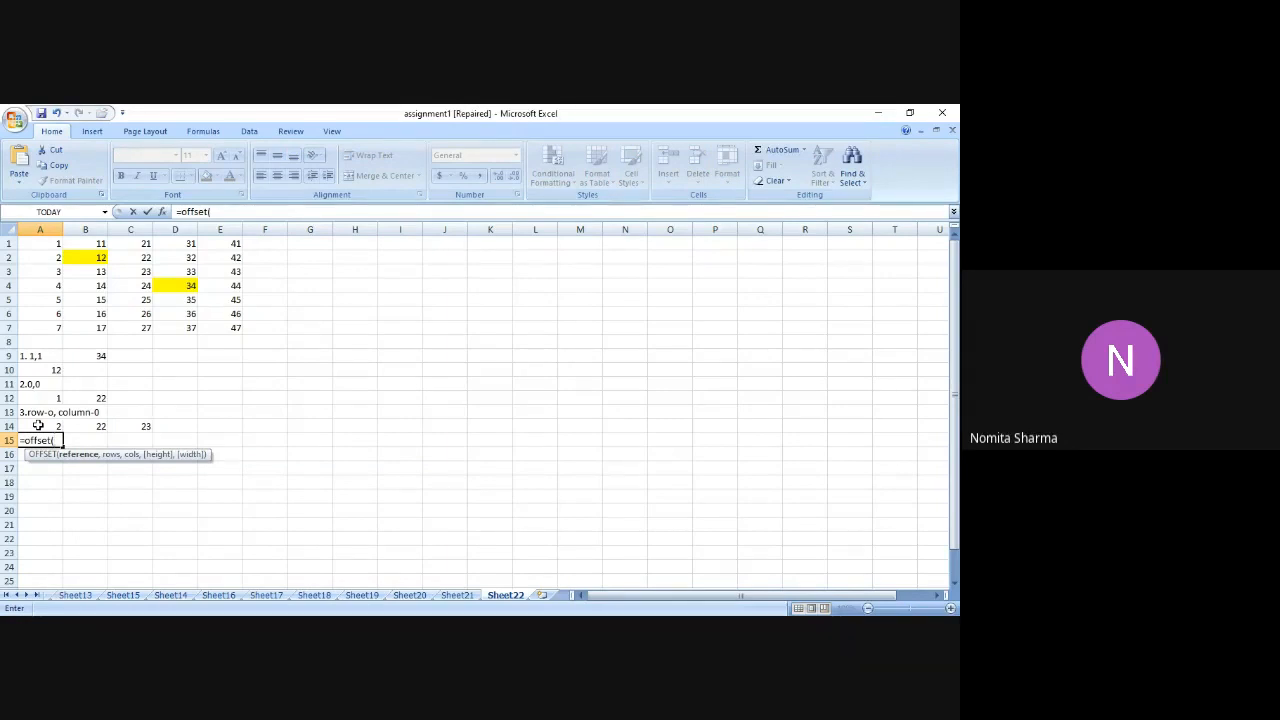
text(a1,)
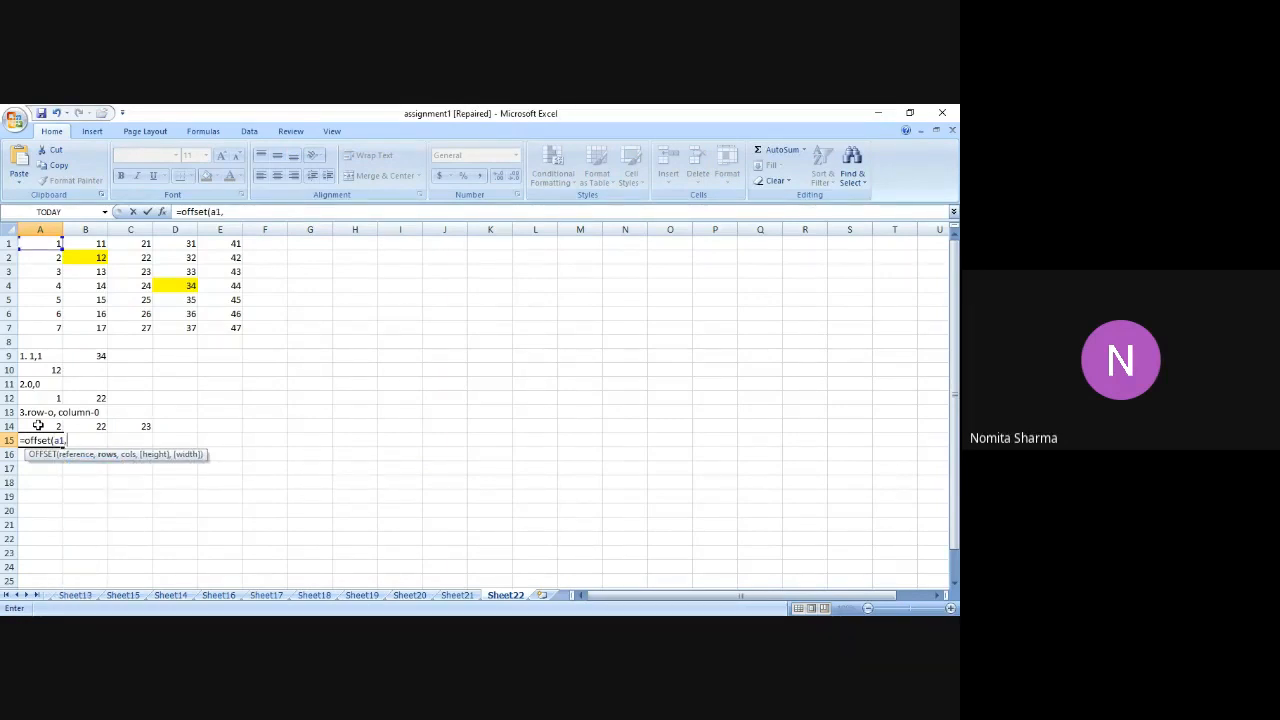
text(0,0))
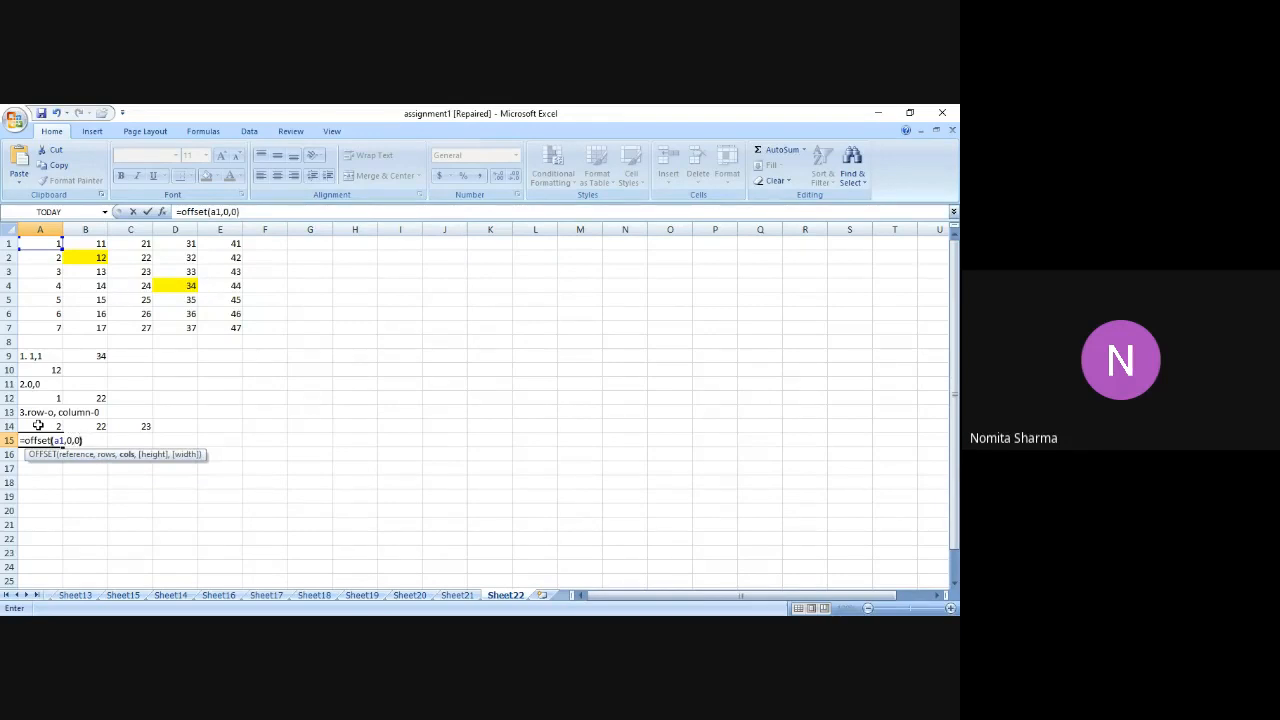
key(Return)
key(Up)
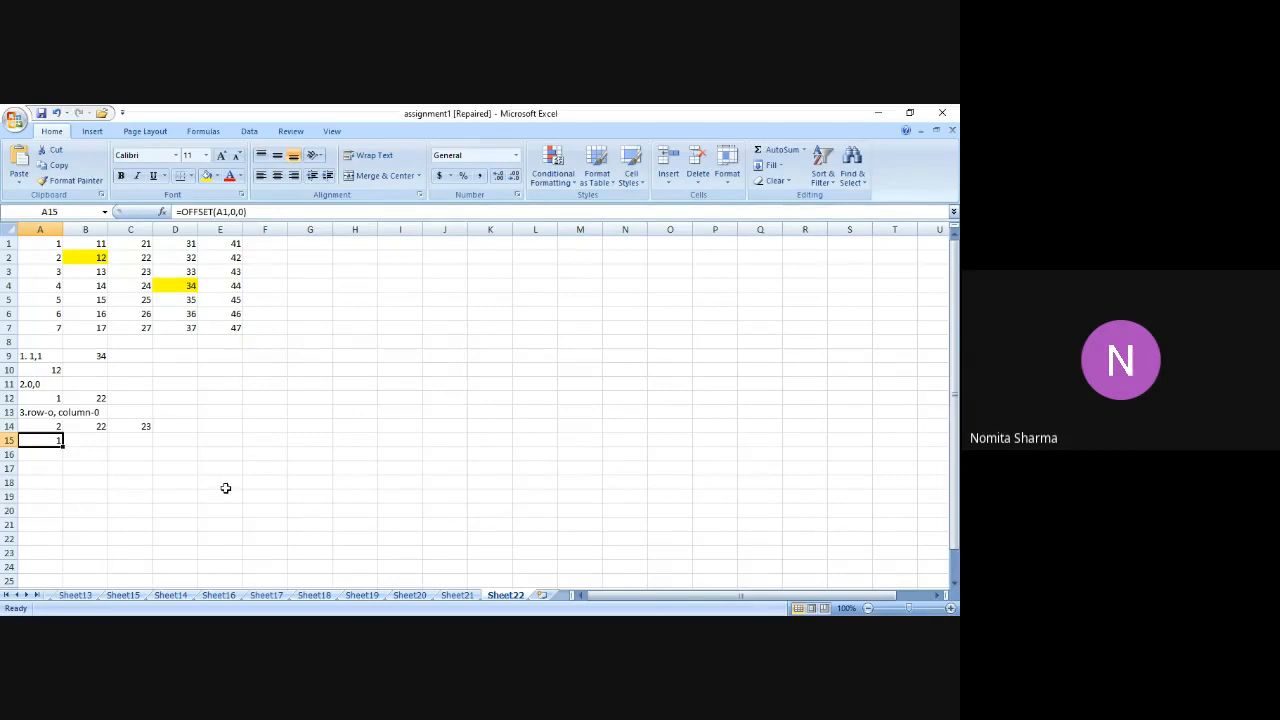
Review the OFFSET formulas entered in column A, from cell A10 down to A15.
click(45, 456)
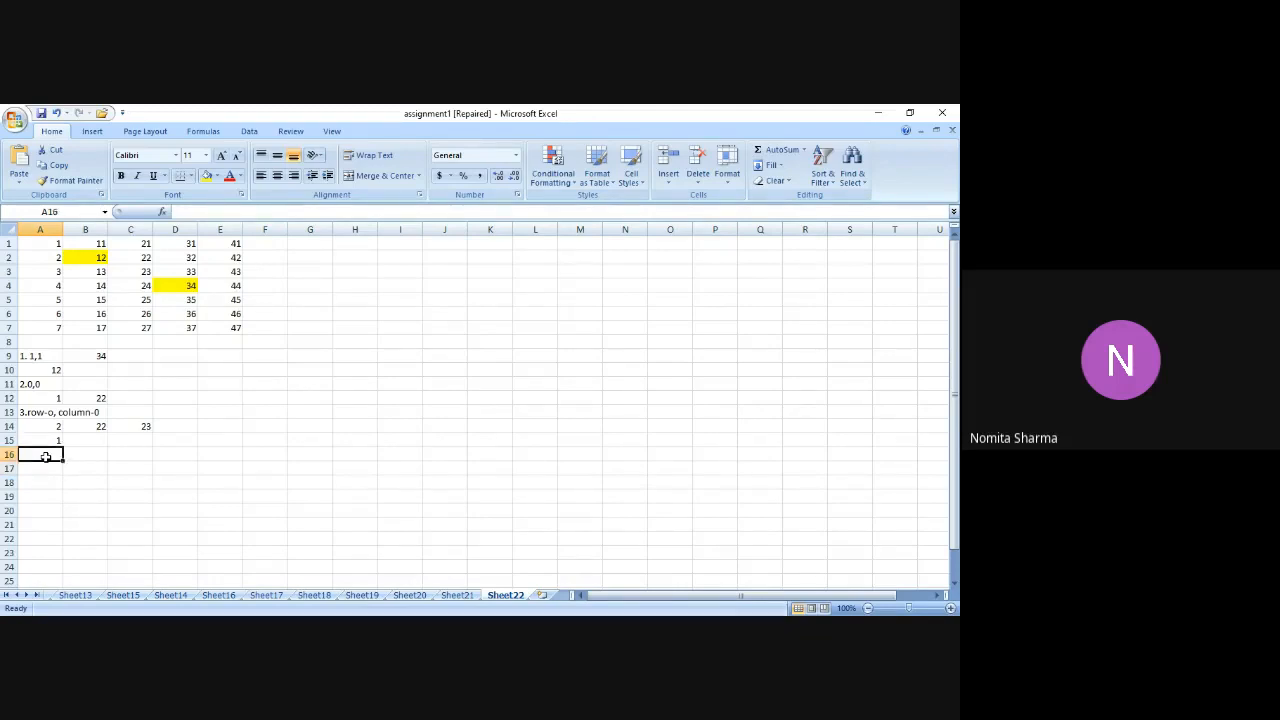
key(Up)
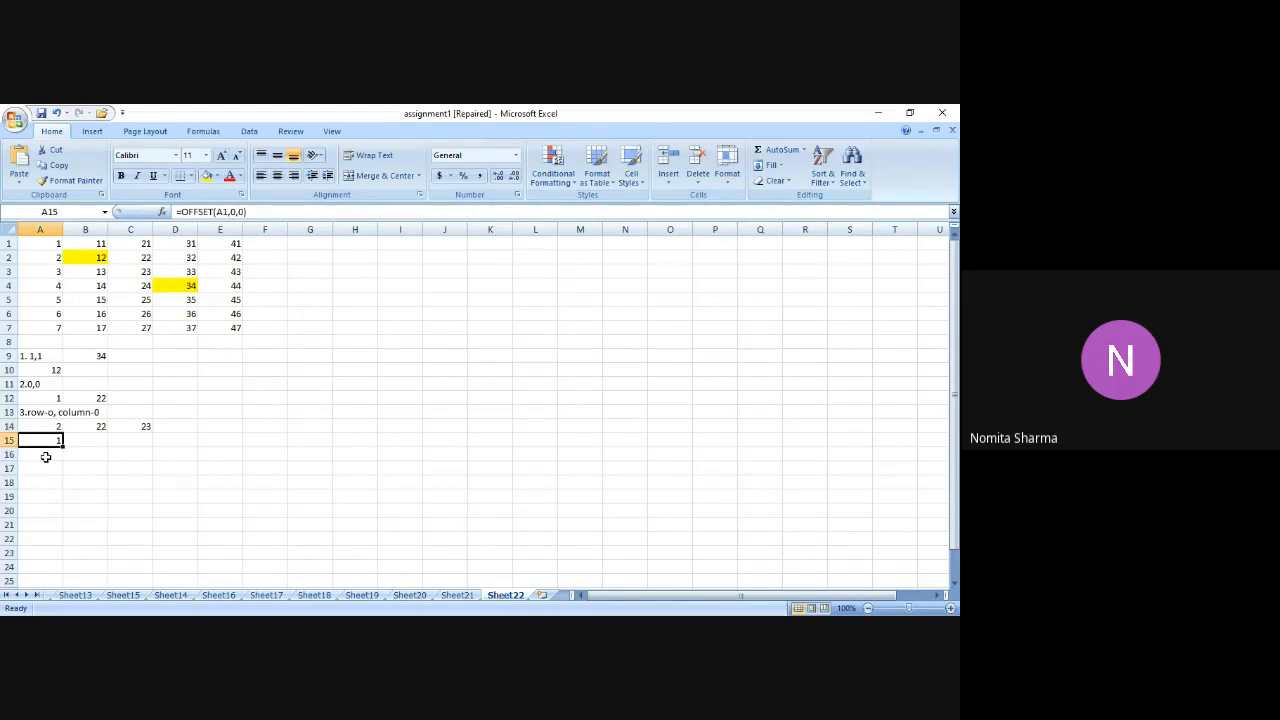
key(Down)
key(Down)
key(Up)
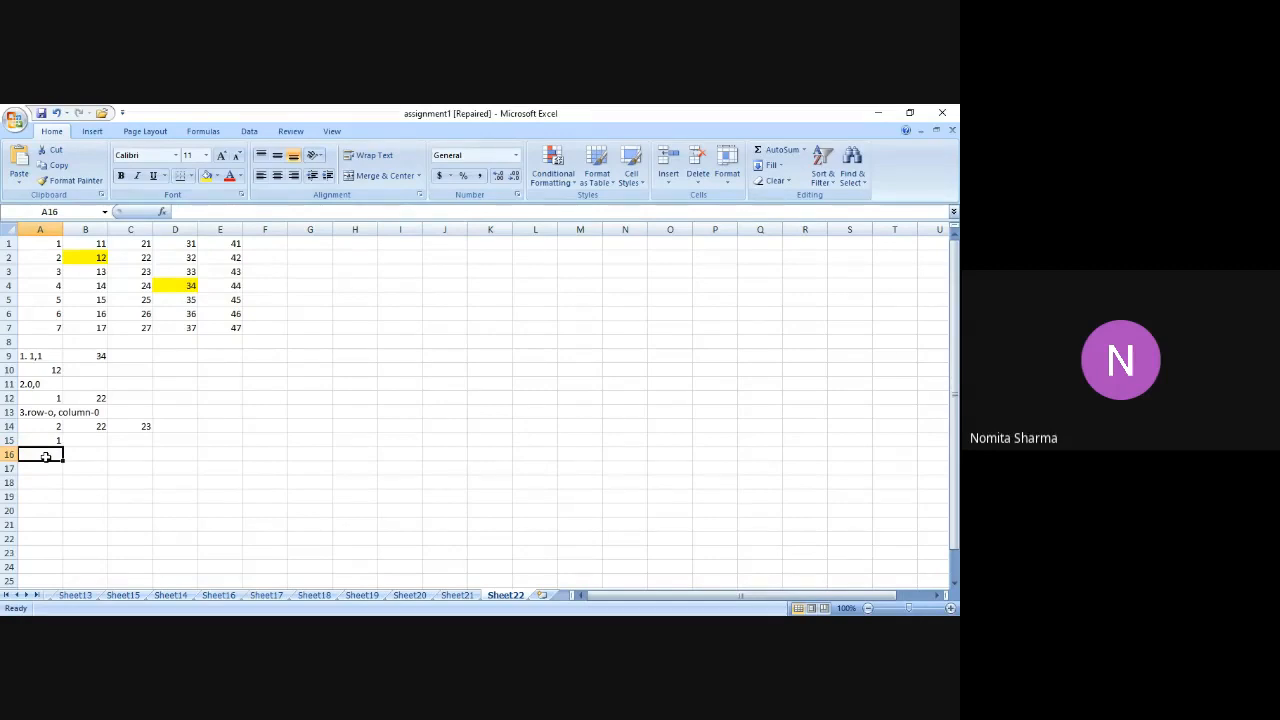
key(Up)
key(Up)
key(Up)
key(Up)
key(Up)
key(Up)
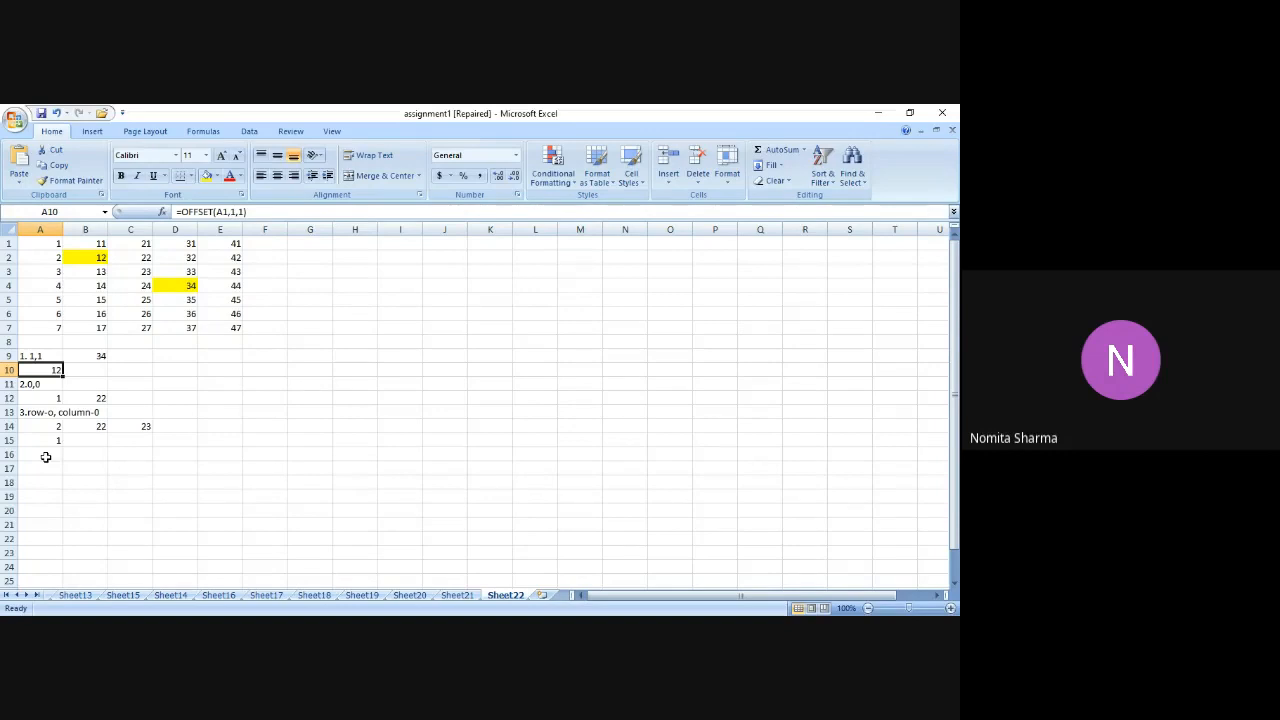
key(Down)
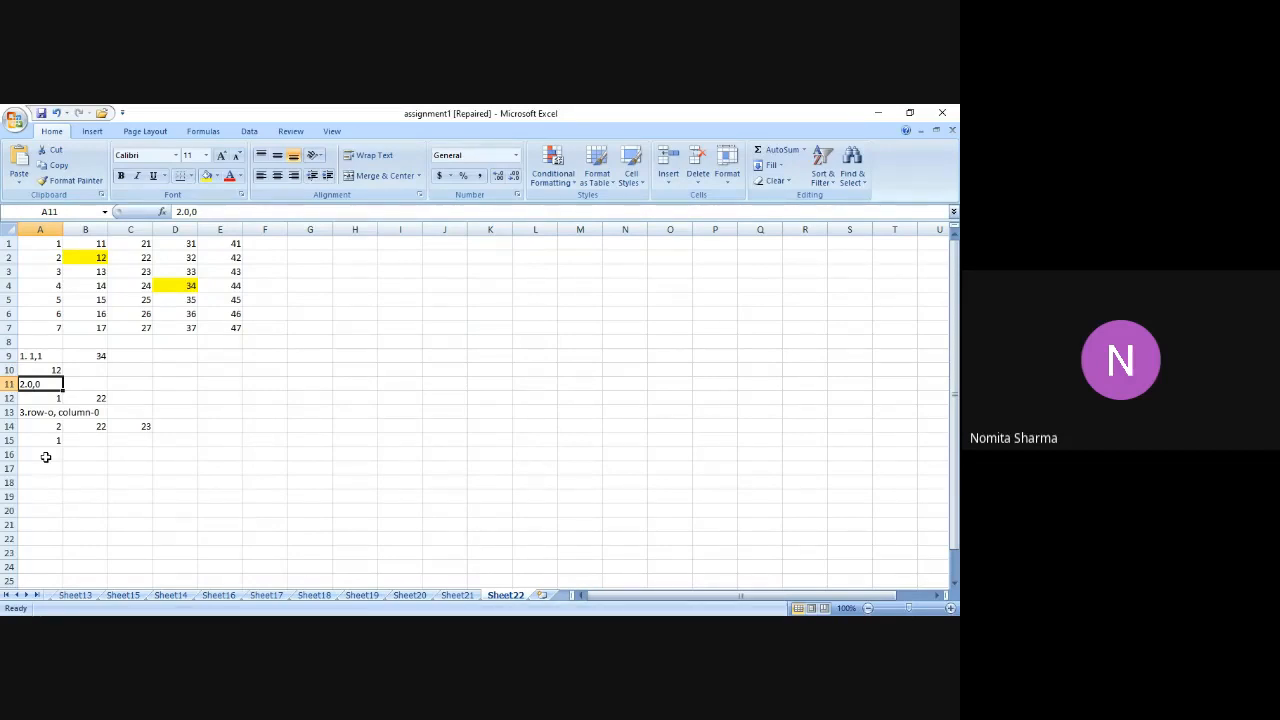
key(Down)
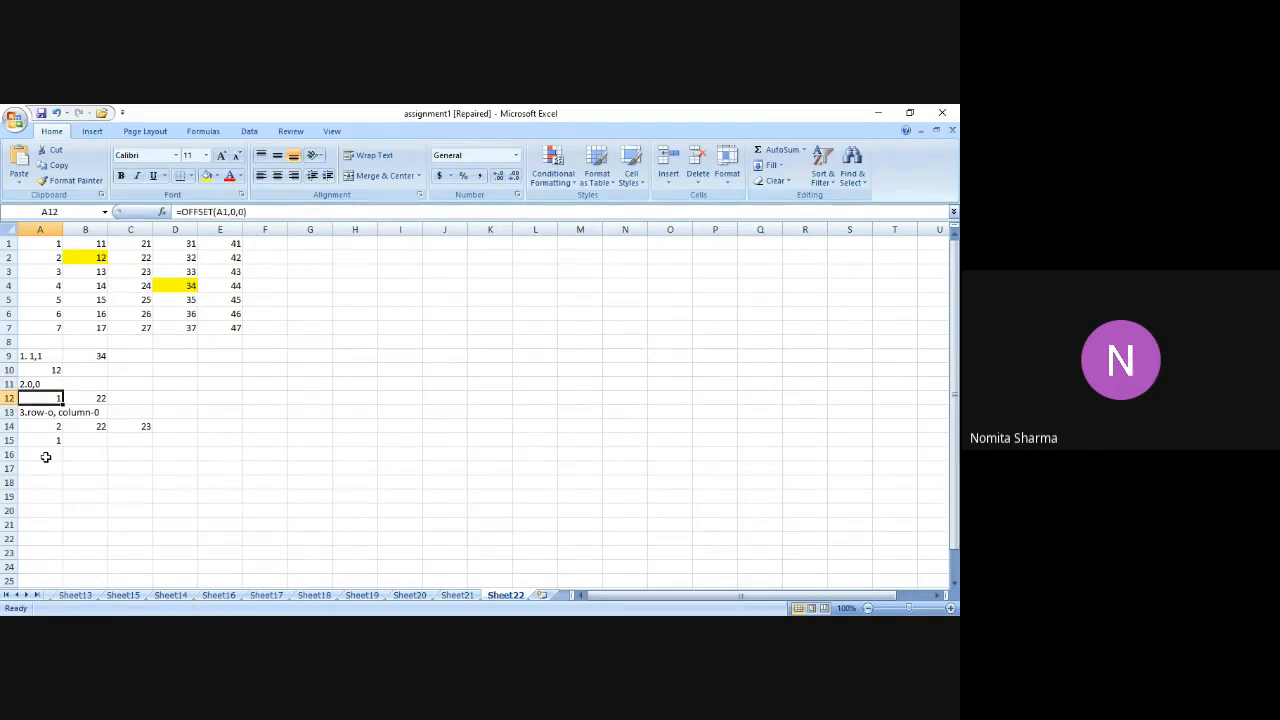
key(Down)
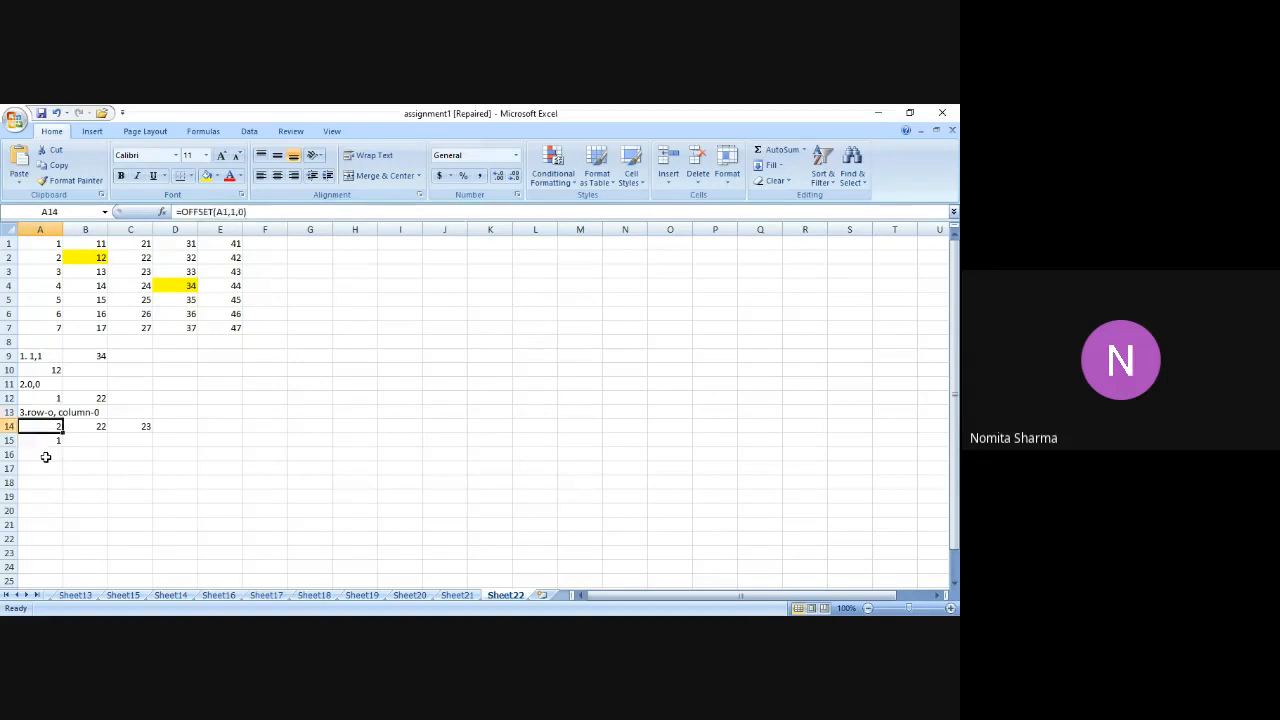
Enter the label "4.negative number" in cell A16.
click(45, 456)
text(4.)
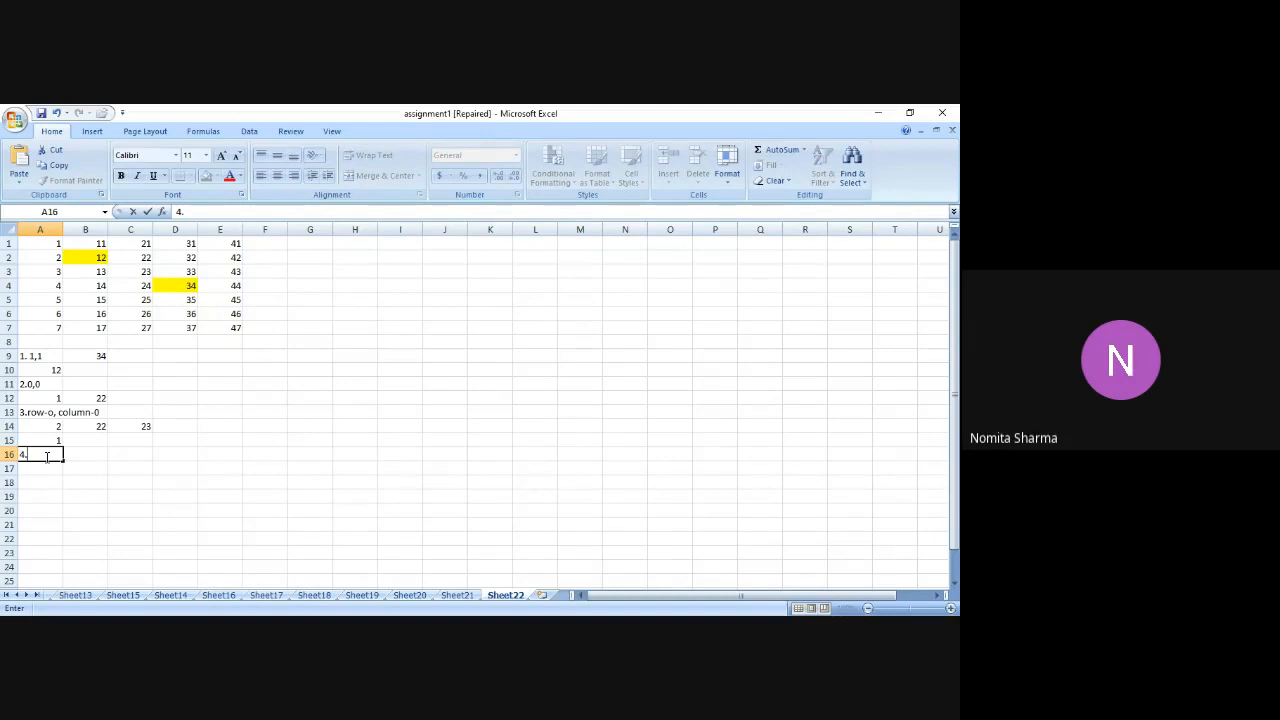
text(negative number)
key(Return)
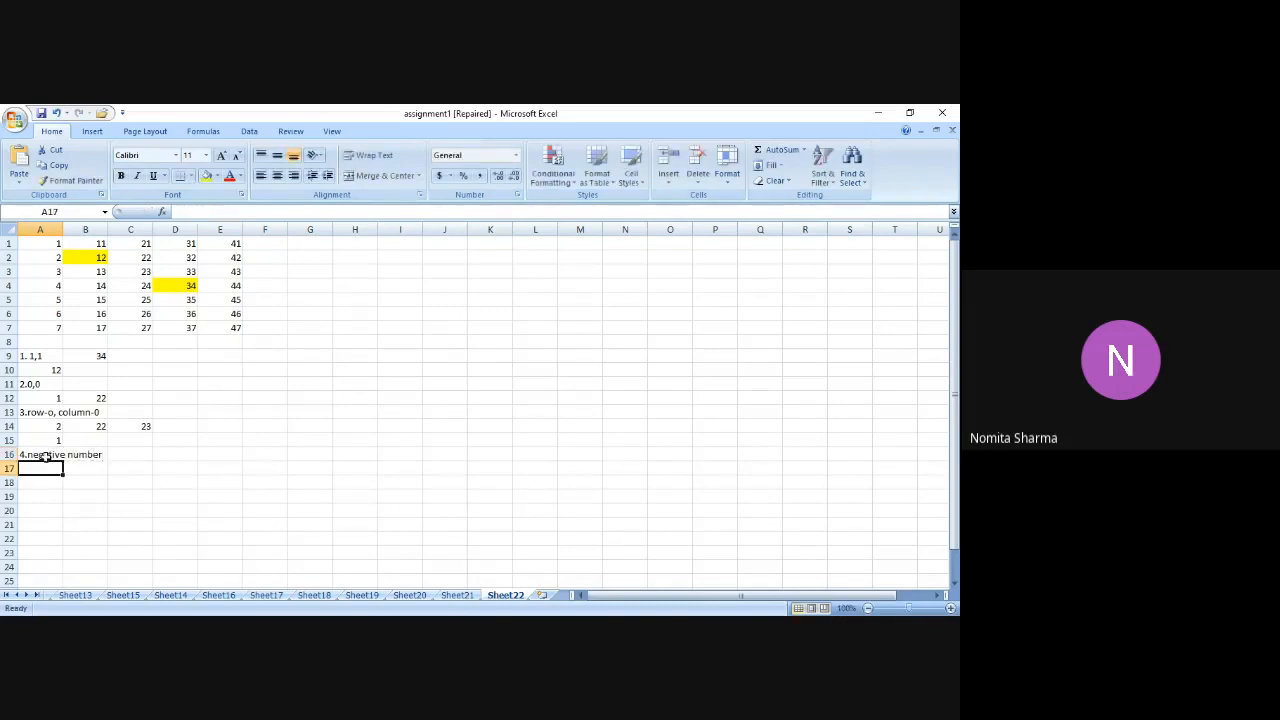
Enter the formula =OFFSET(C4,-1,-1) in cell A17.
text(=)
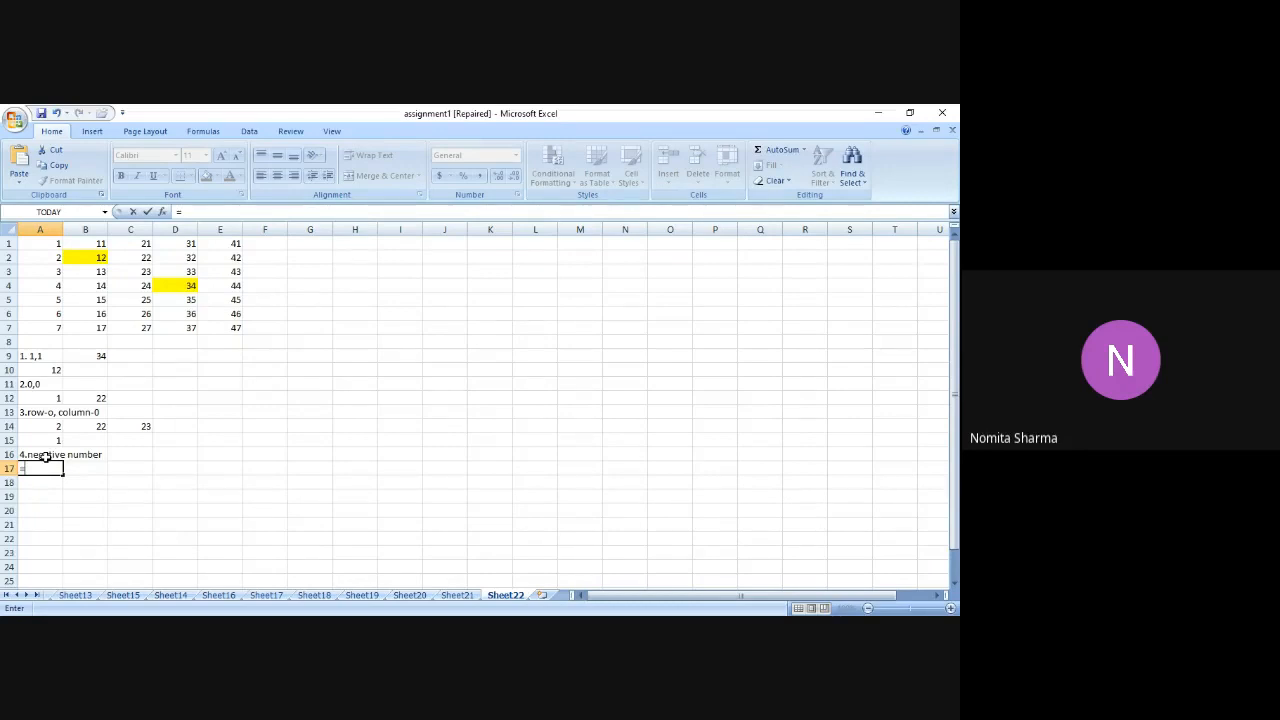
text(of)
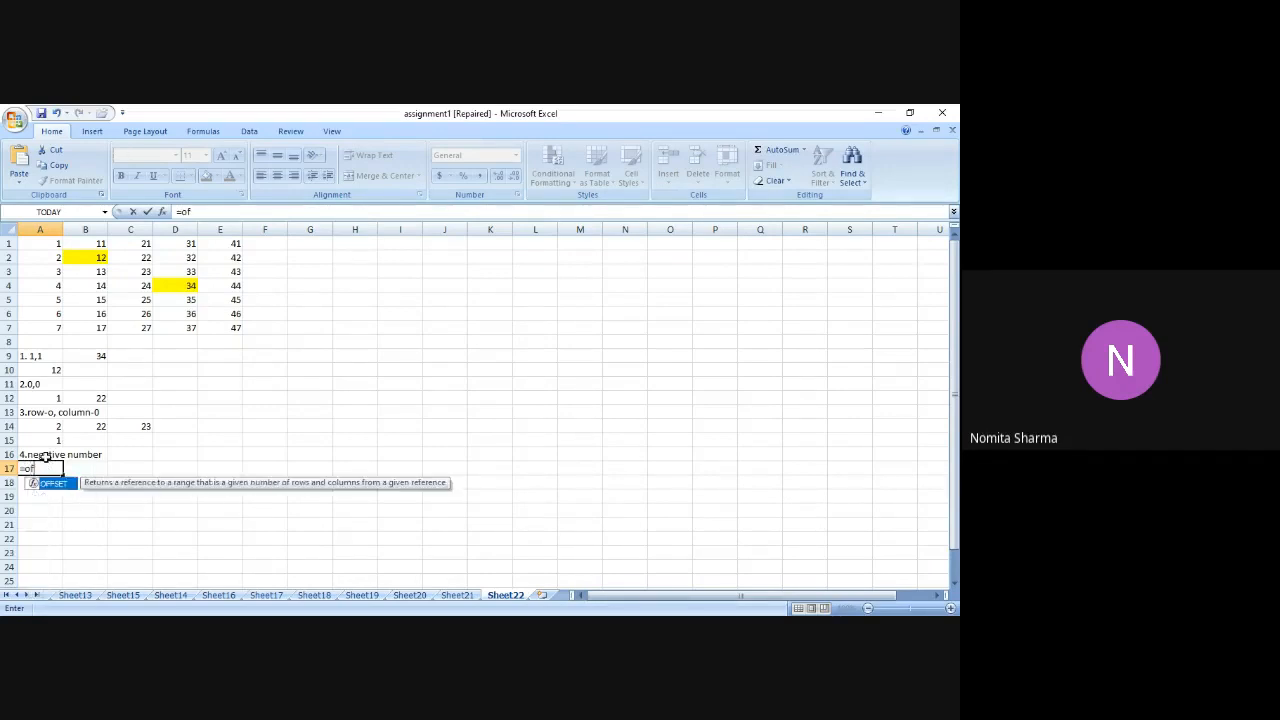
text(fset()
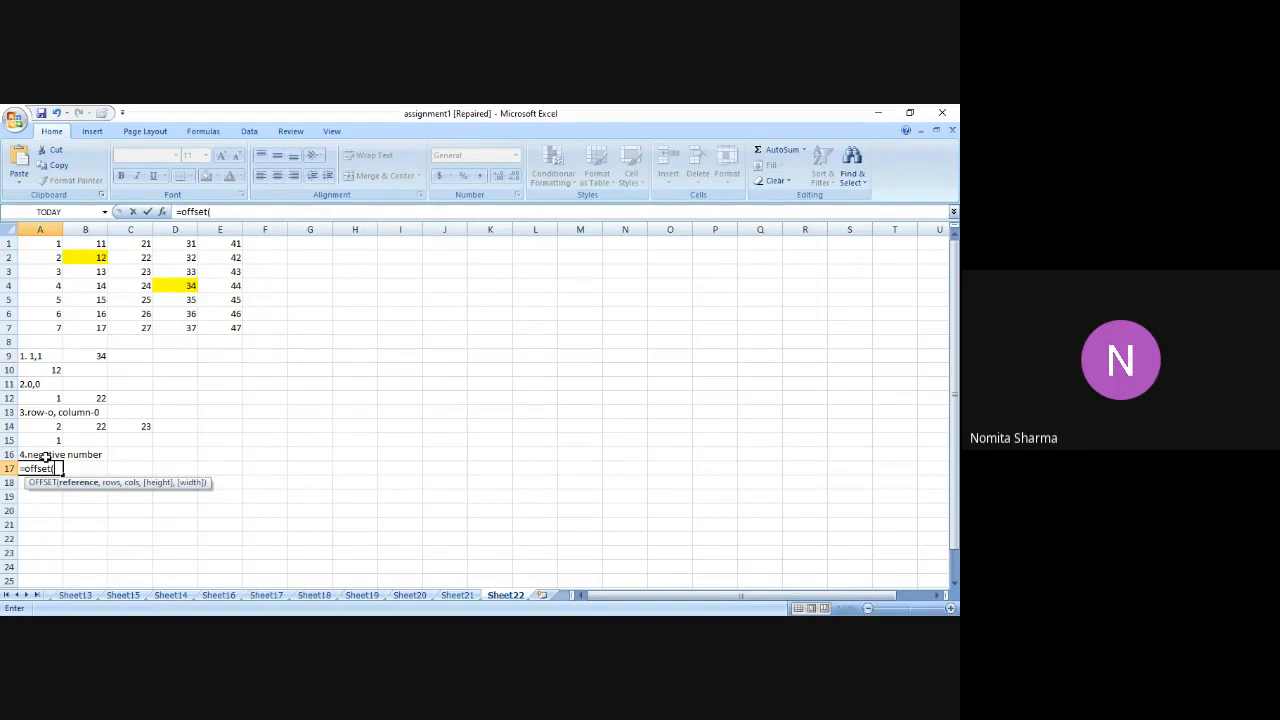
text(c4,)
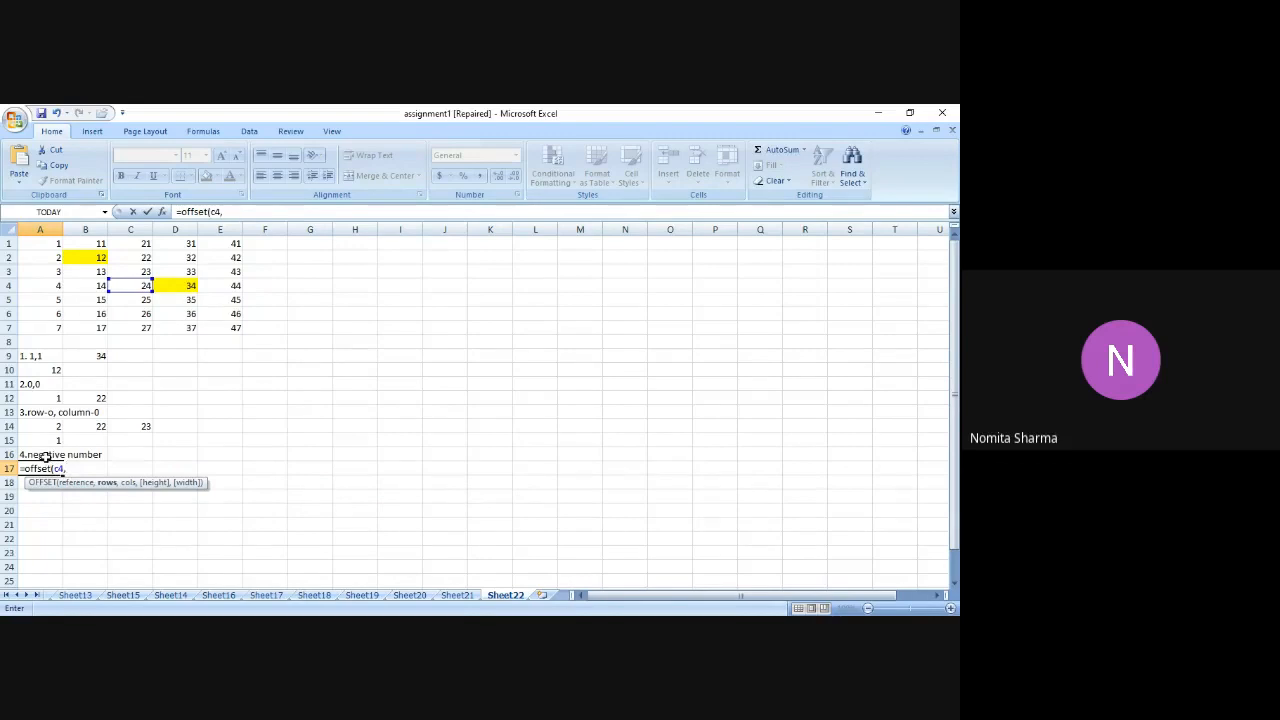
text(-1,-1)
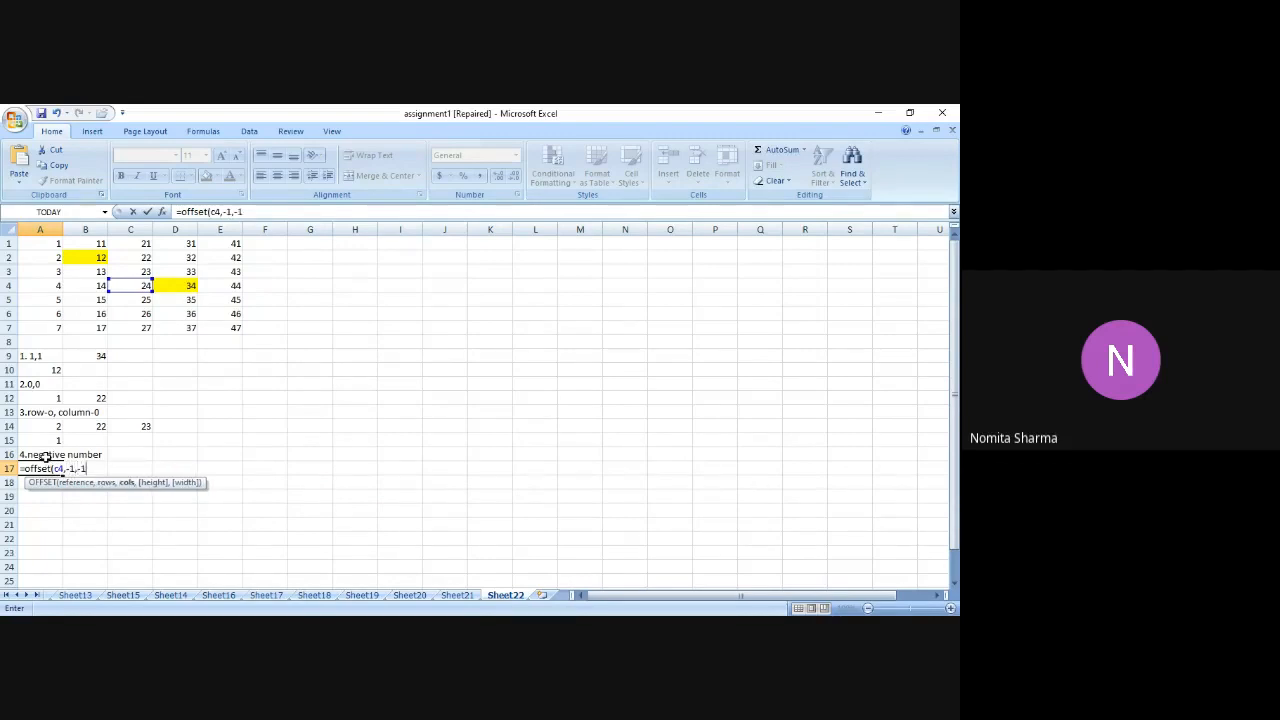
text())
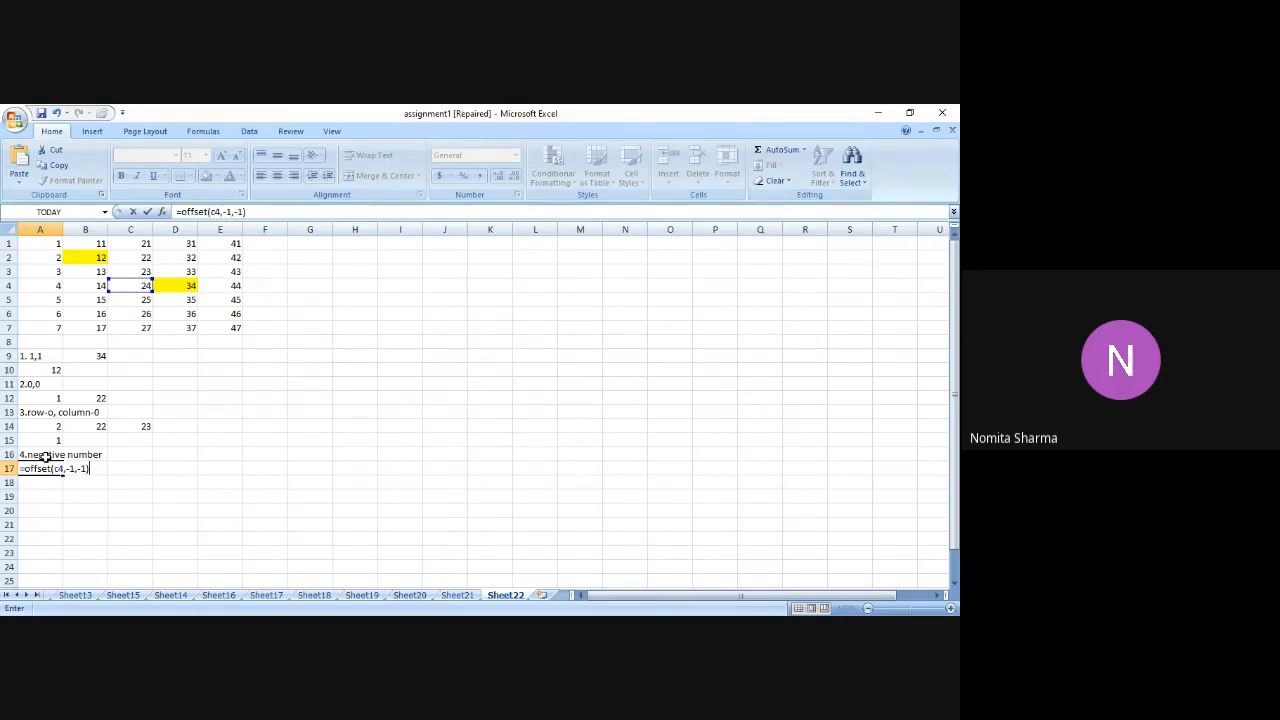
key(ctrl+Return)
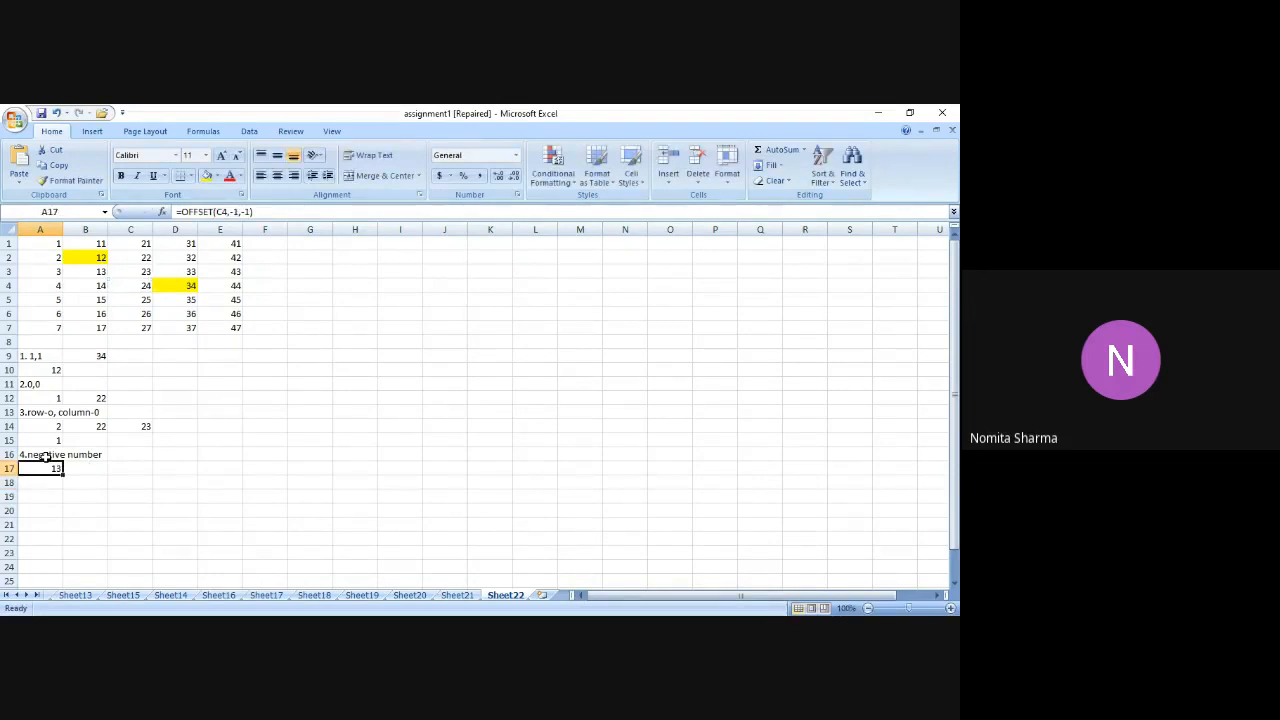
Fill cell B3 with yellow and trace the offset path from C4 through C3 to B3.
click(139, 286)
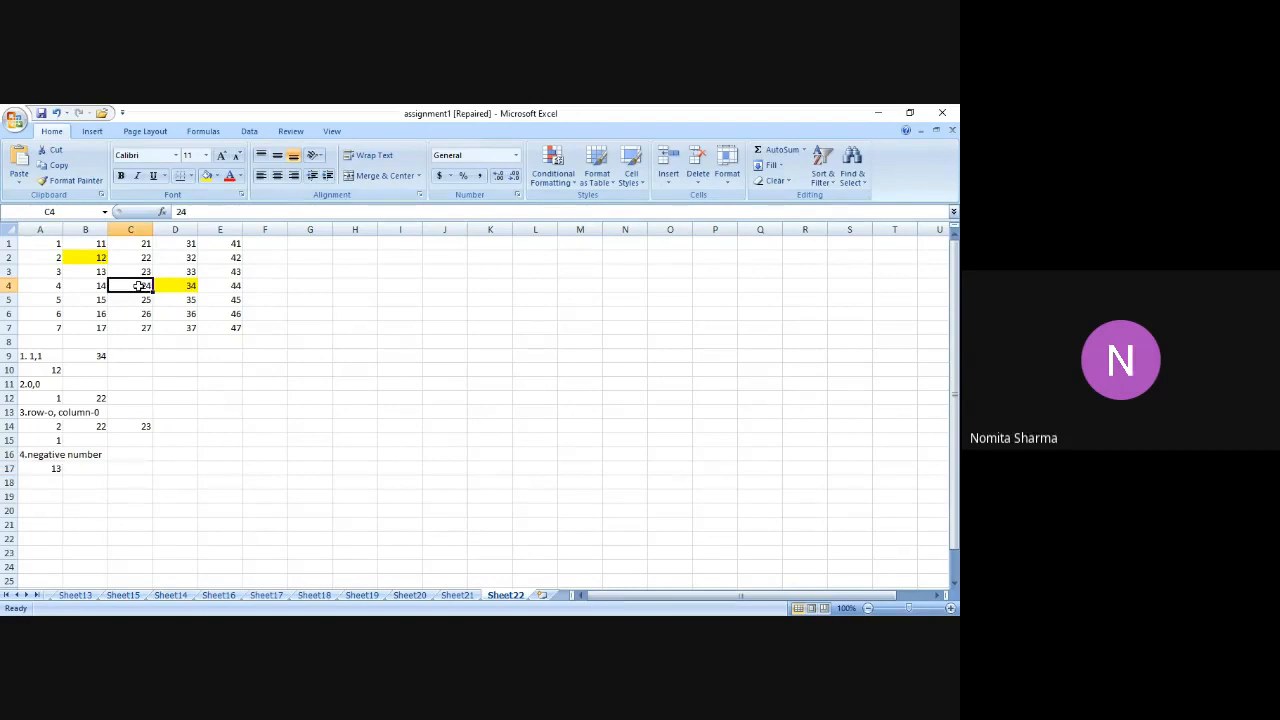
click(90, 270)
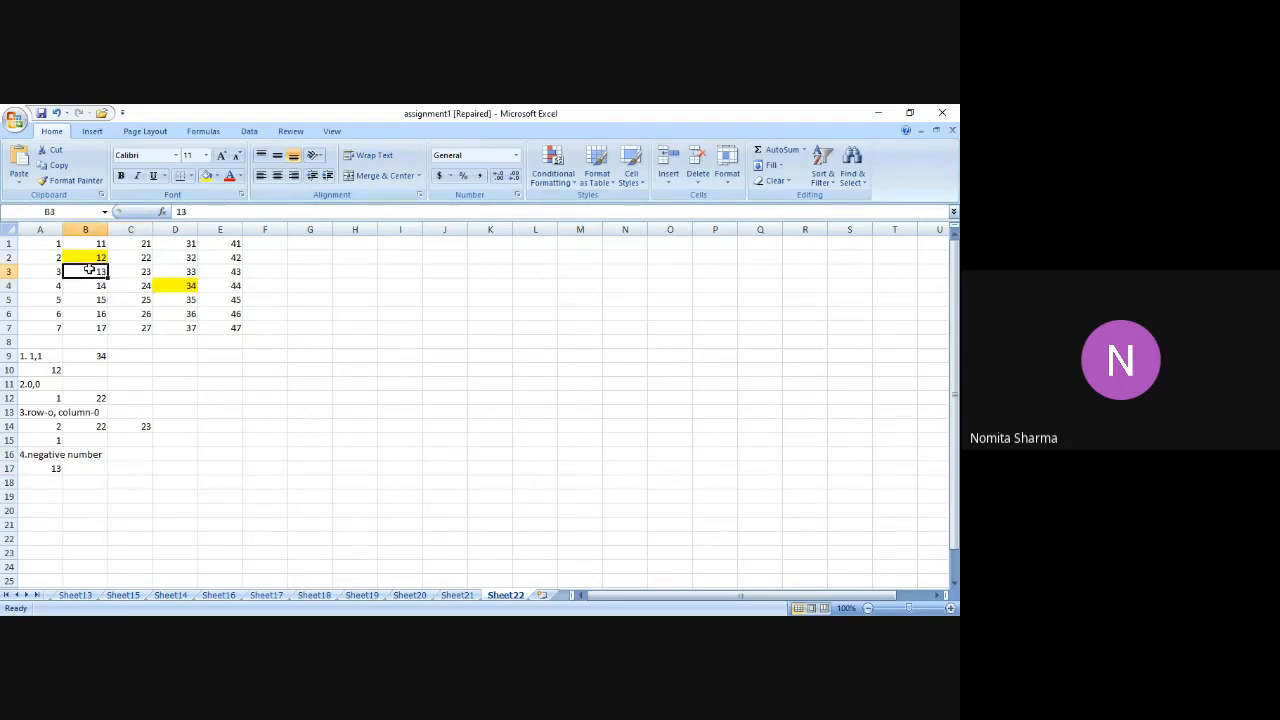
click(206, 175)
click(146, 286)
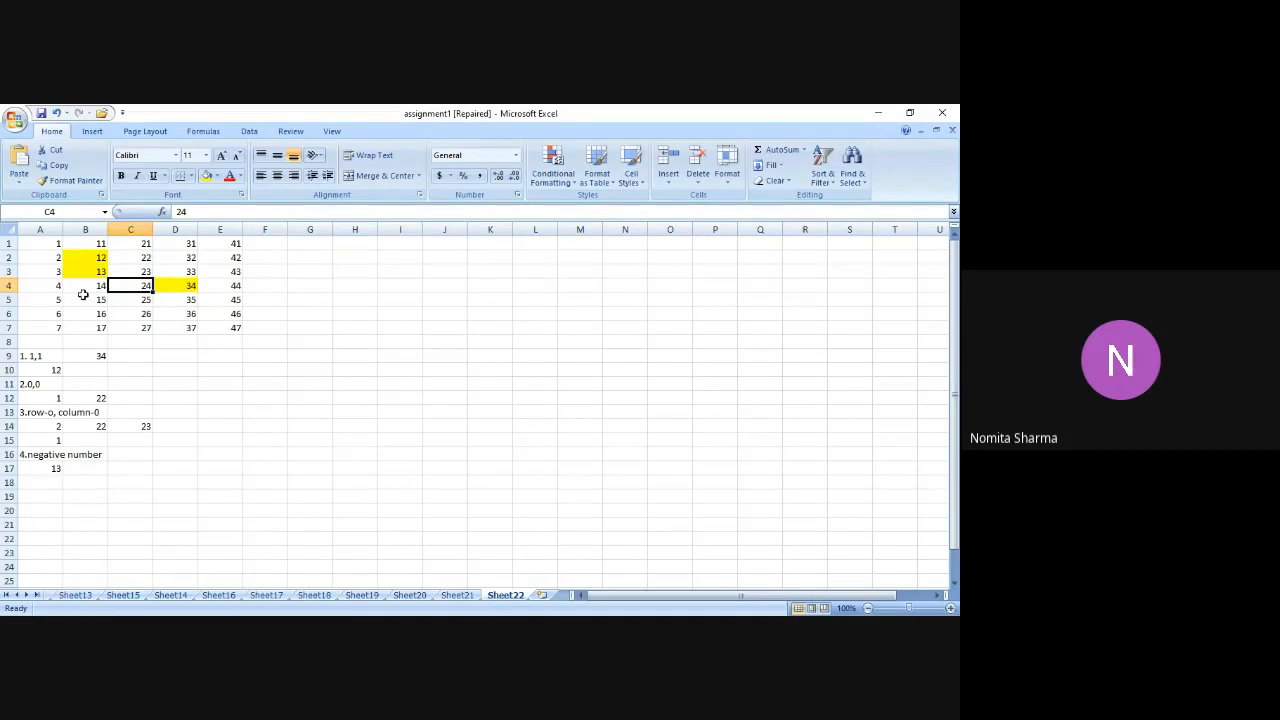
click(146, 272)
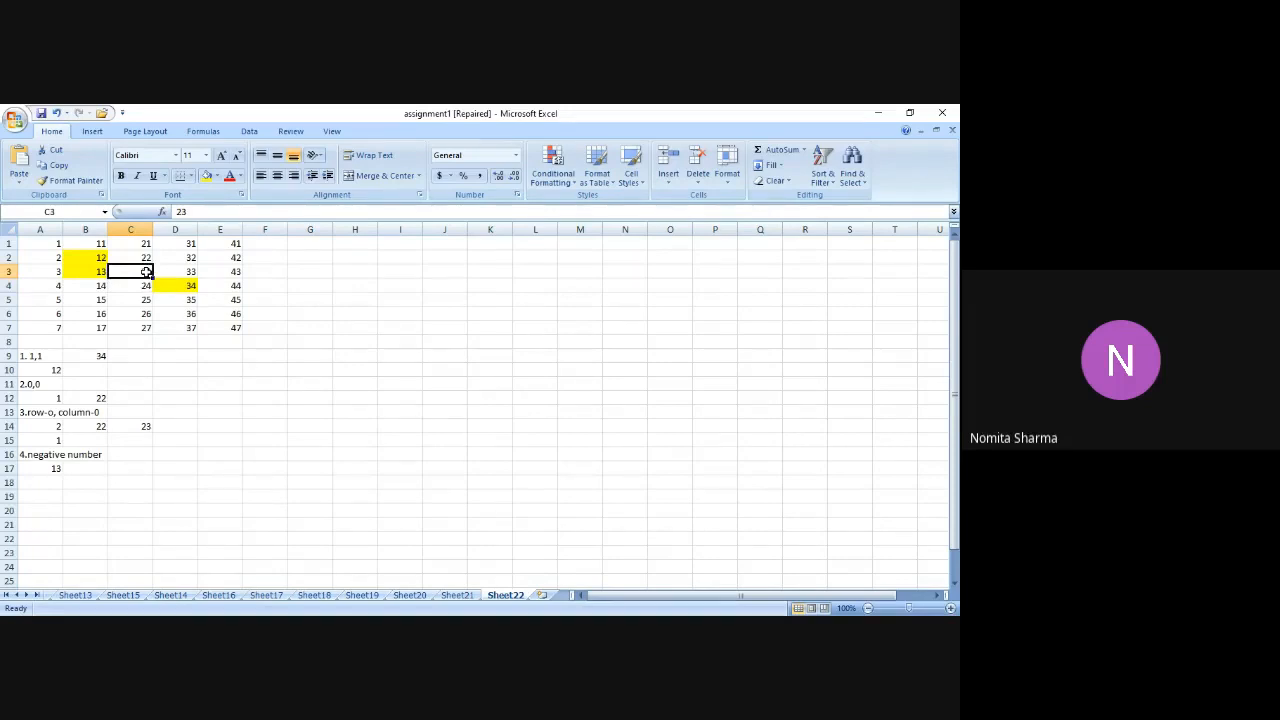
click(98, 272)
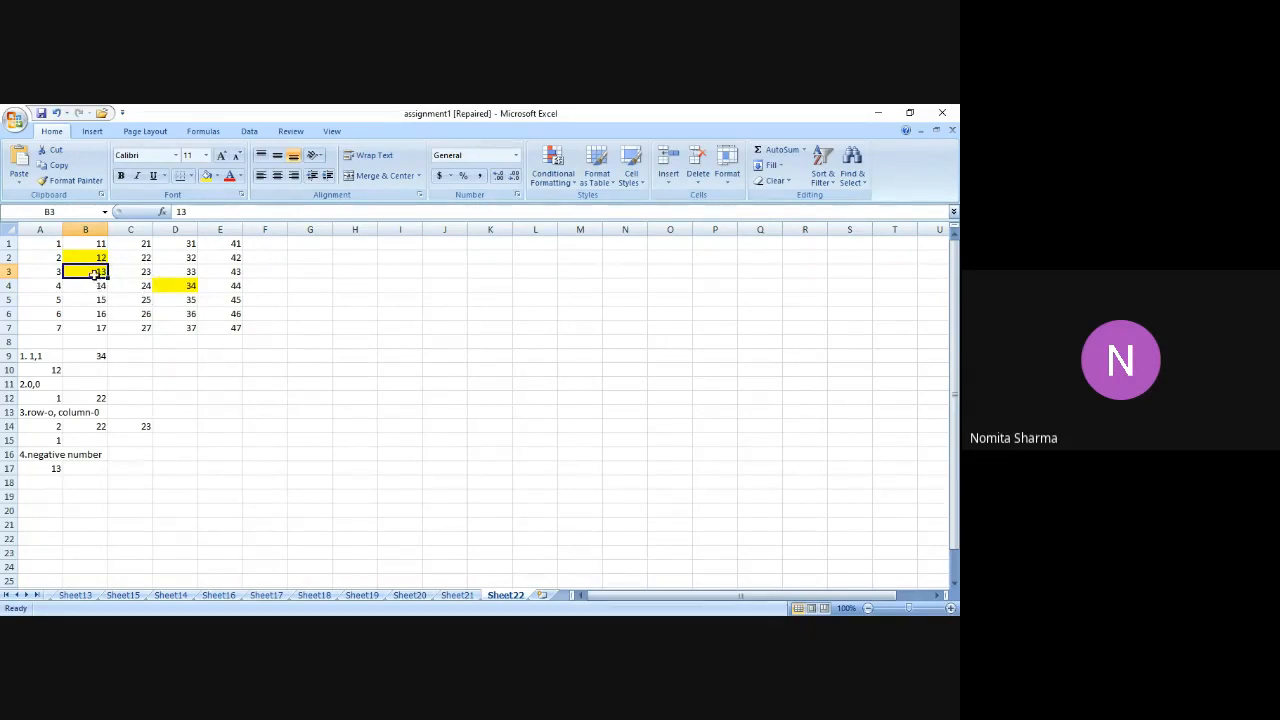
Enter the formula =OFFSET(E6,-2,-2) in cell C17.
click(123, 455)
key(Return)
text(=o)
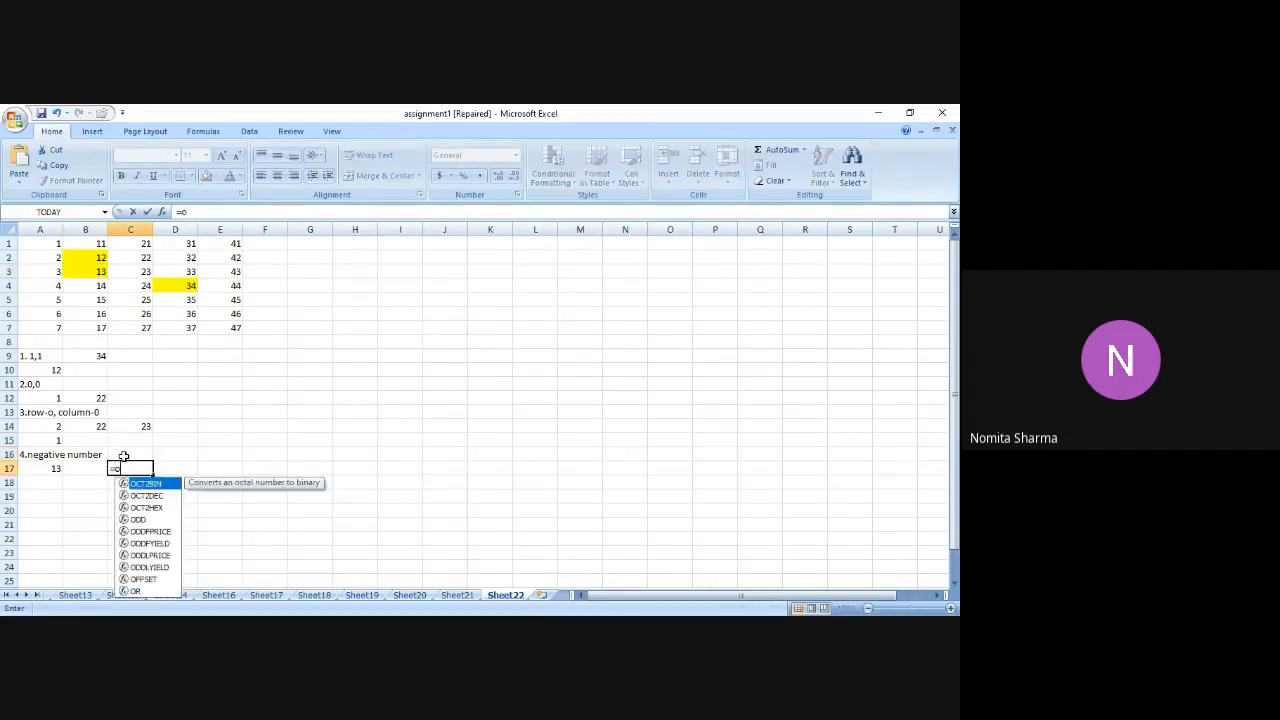
text(ffset()
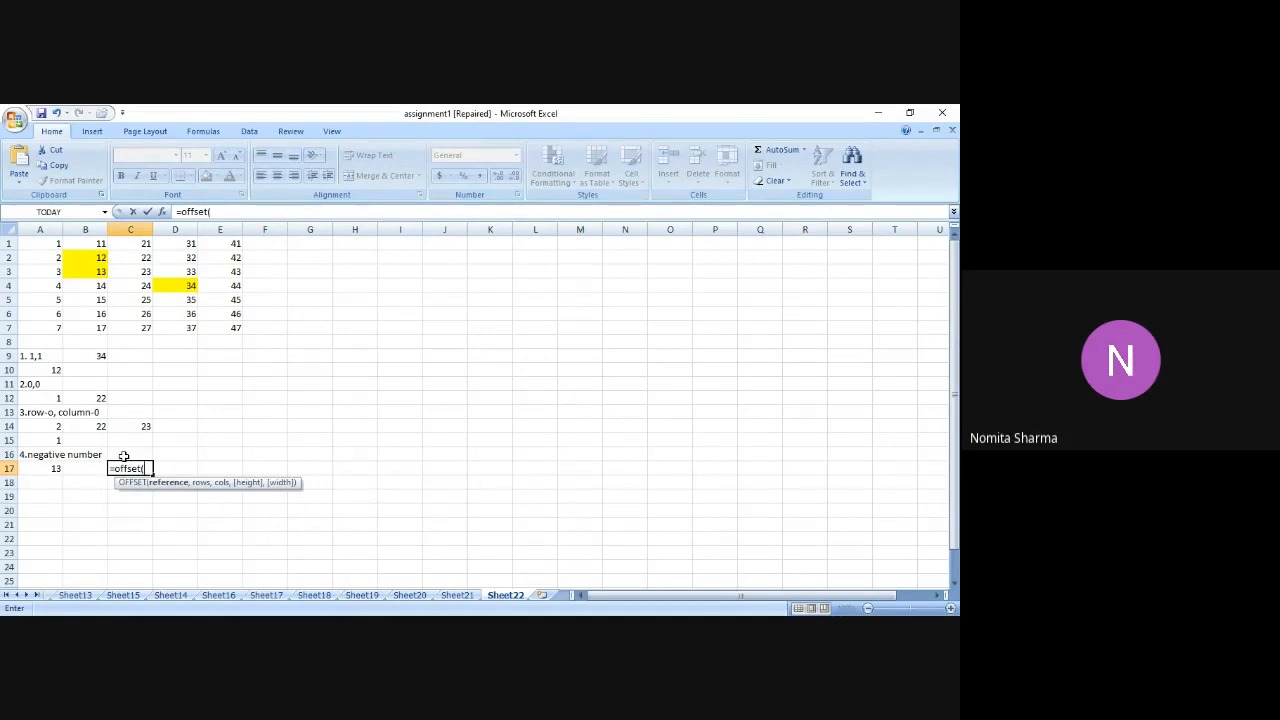
text(e)
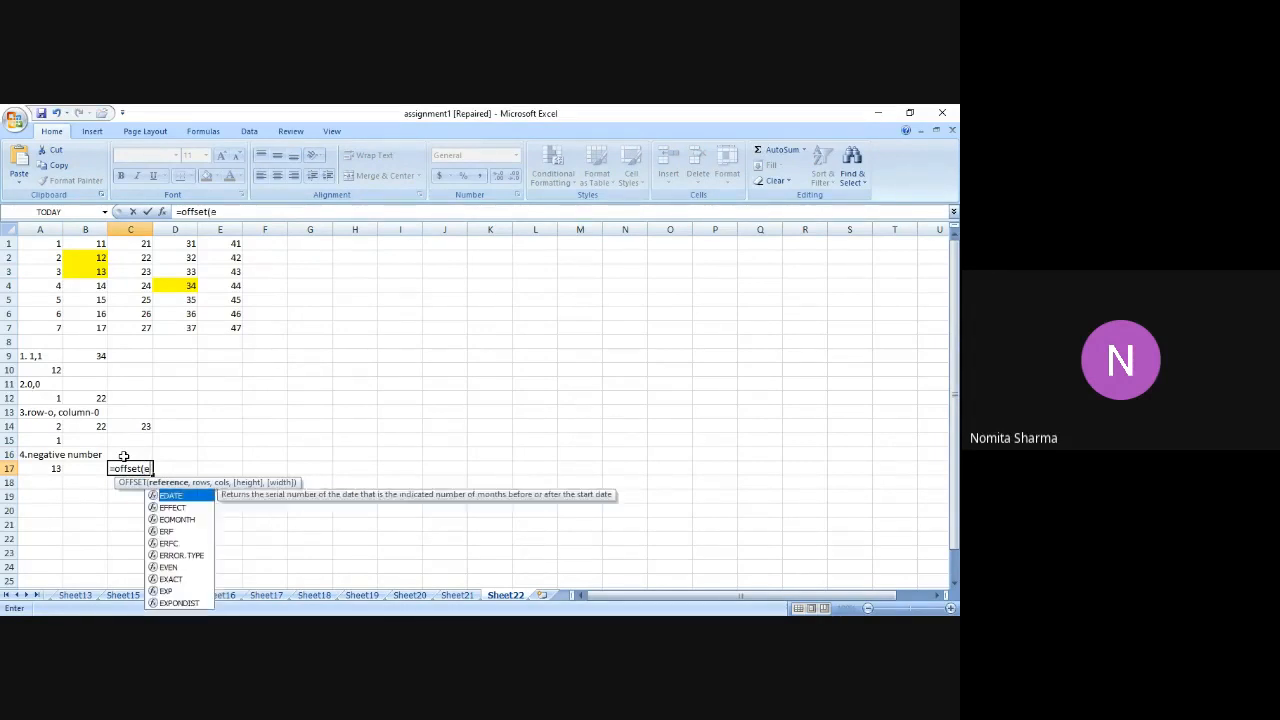
text(6,)
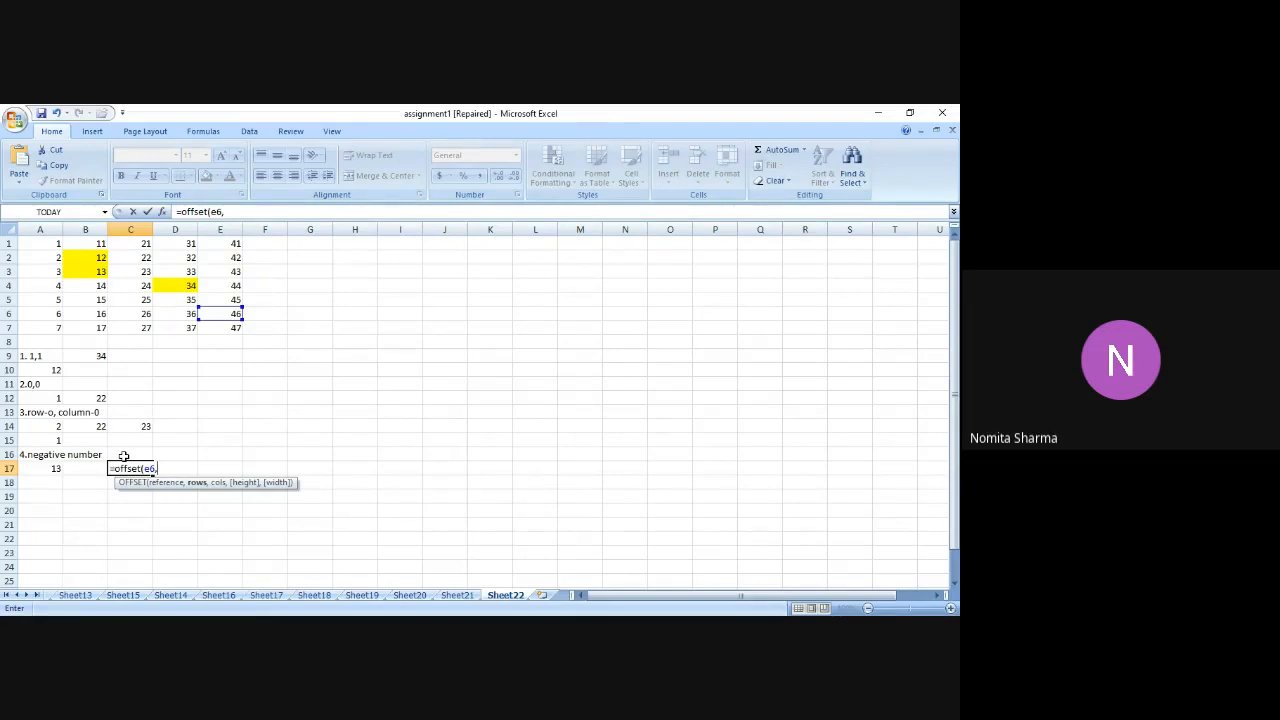
text(-2,-2))
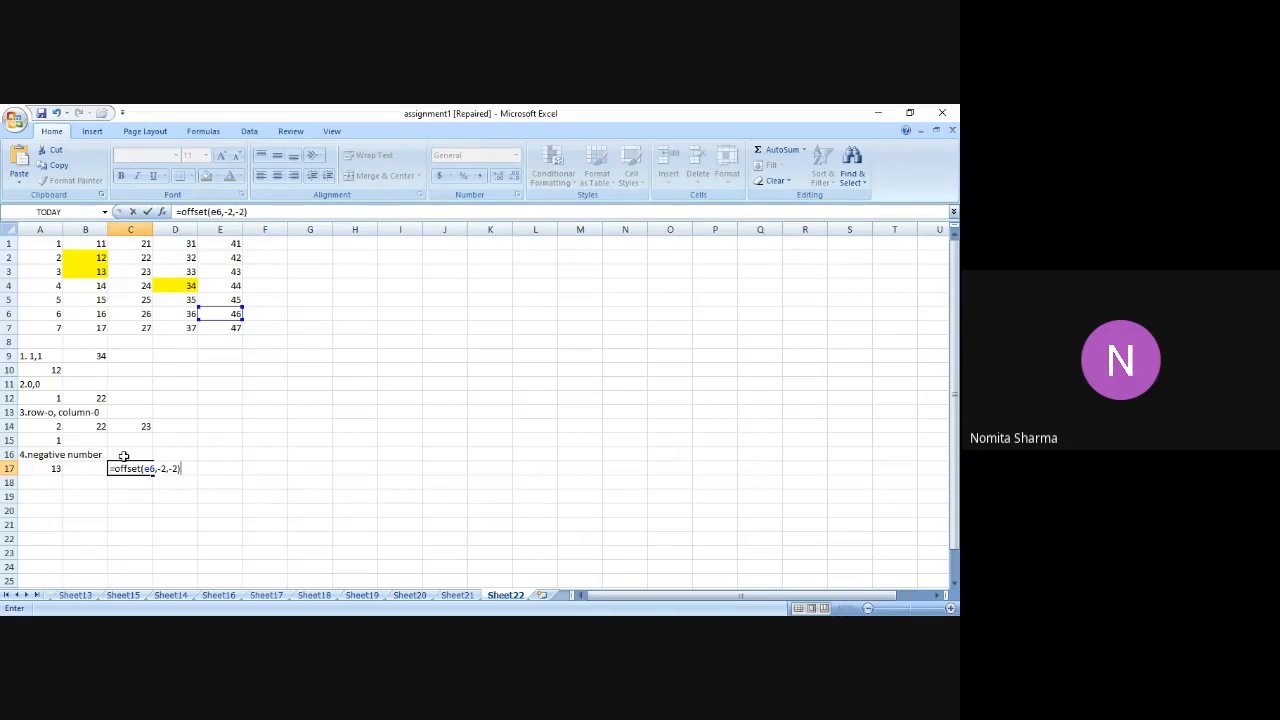
key(Return)
key(Up)
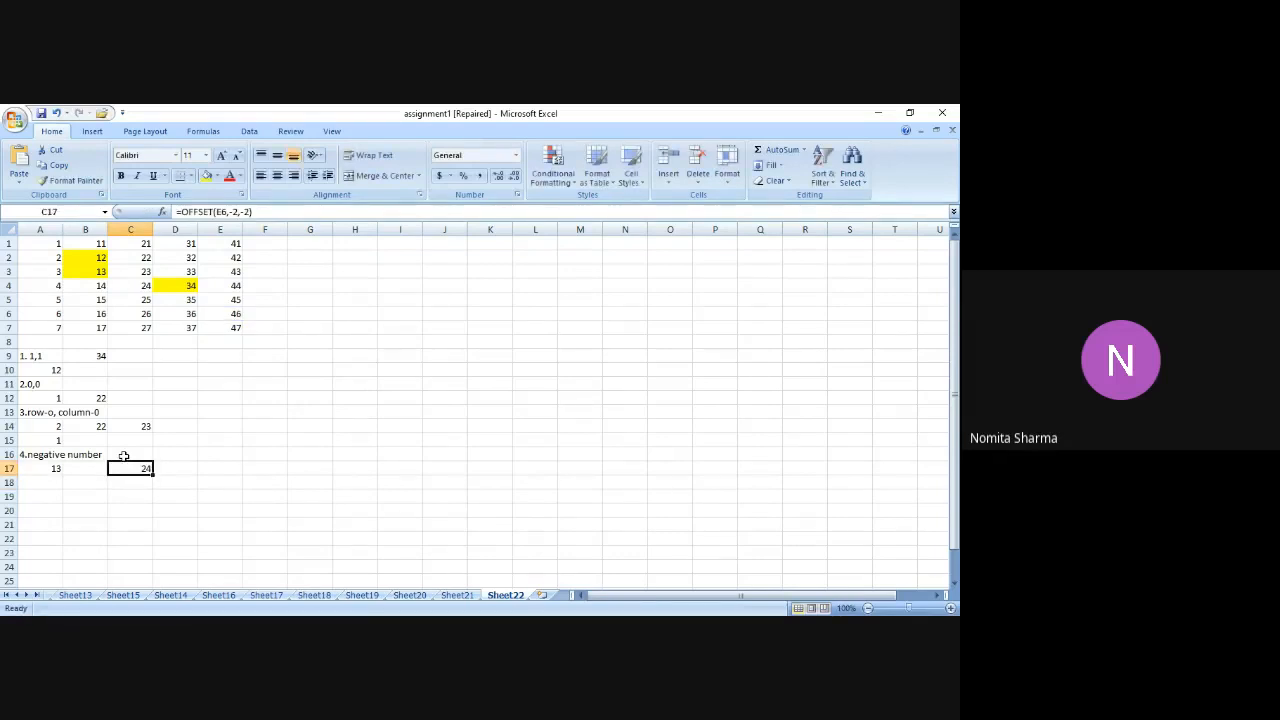
Check the C17 formula against the number table by tracing through E4 to the referenced cell C4.
click(141, 289)
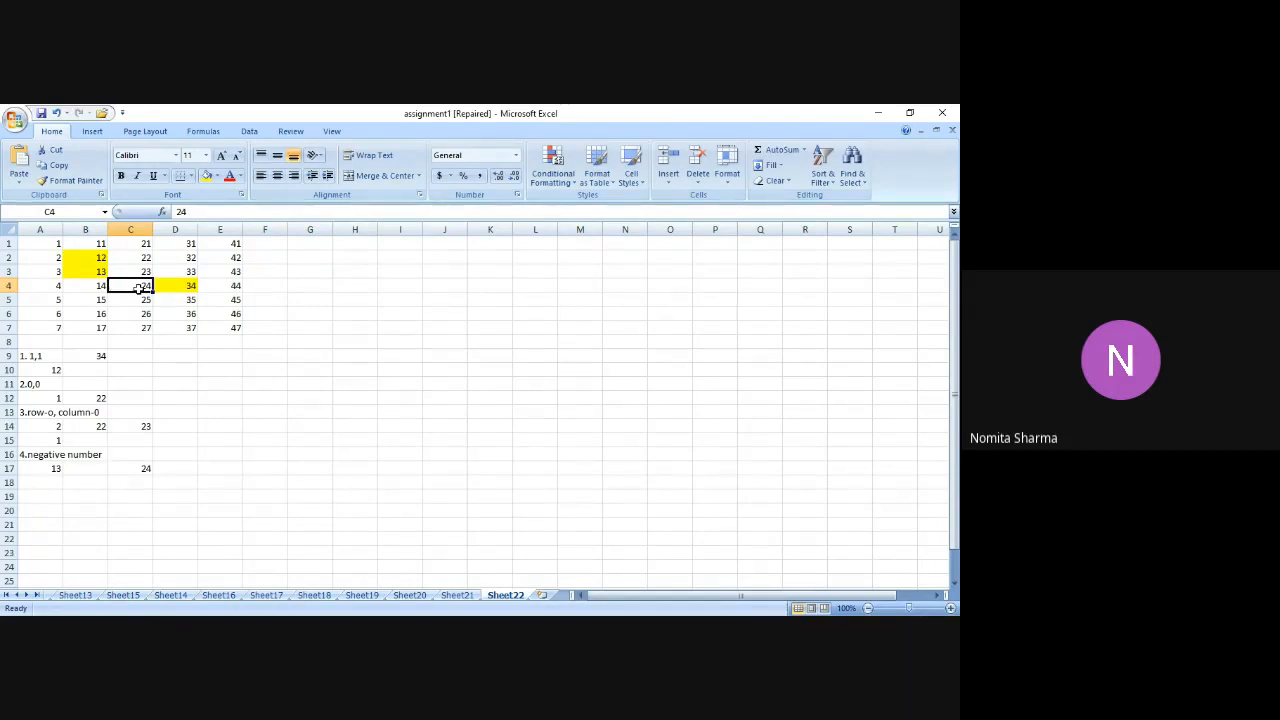
click(130, 467)
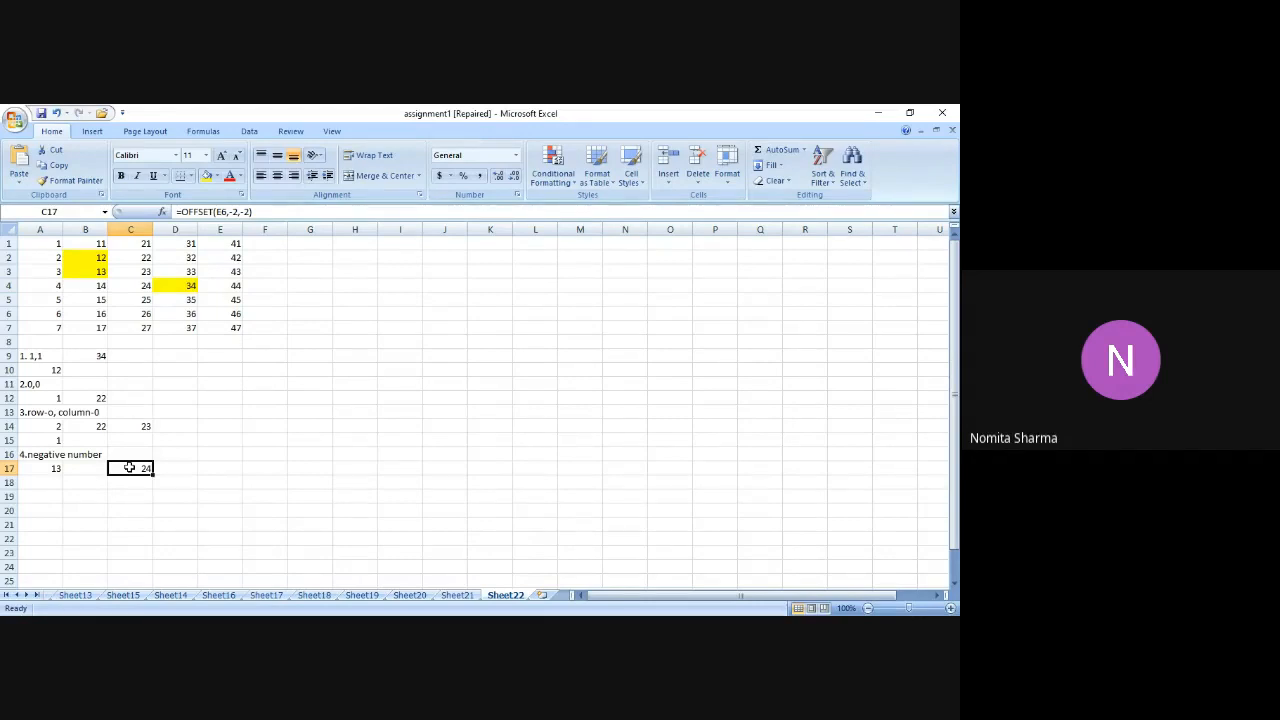
click(237, 285)
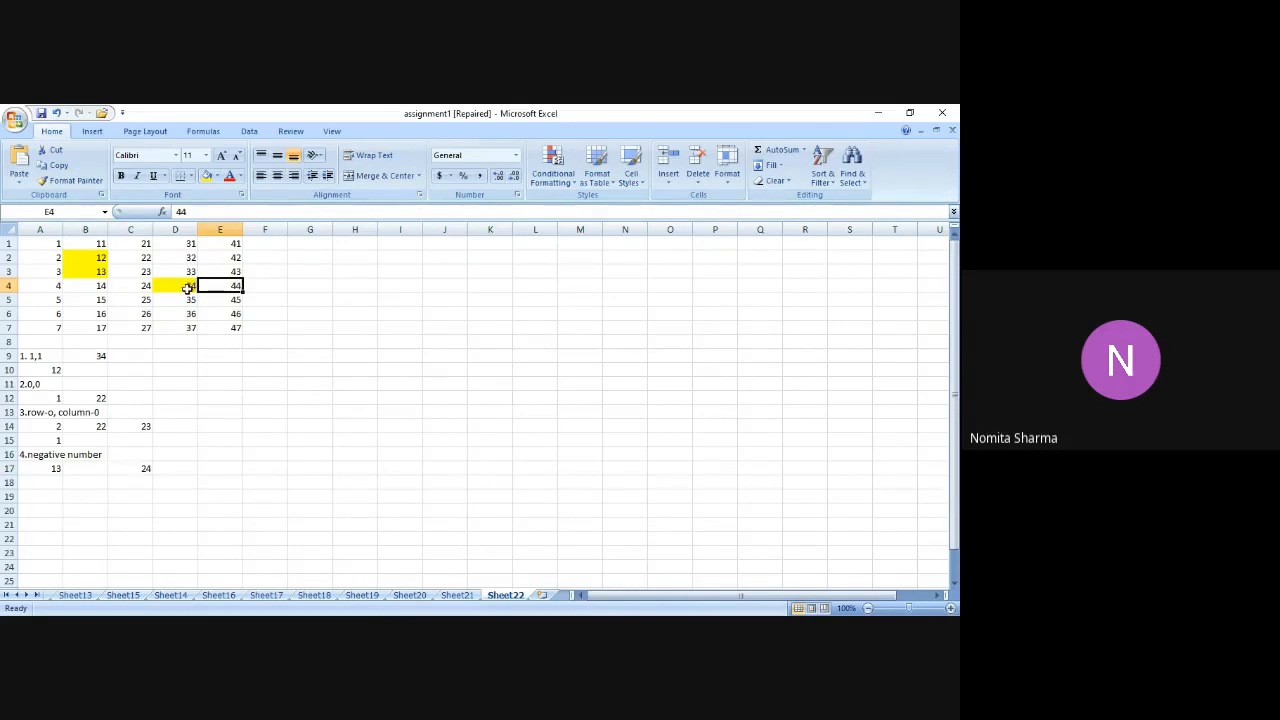
click(140, 467)
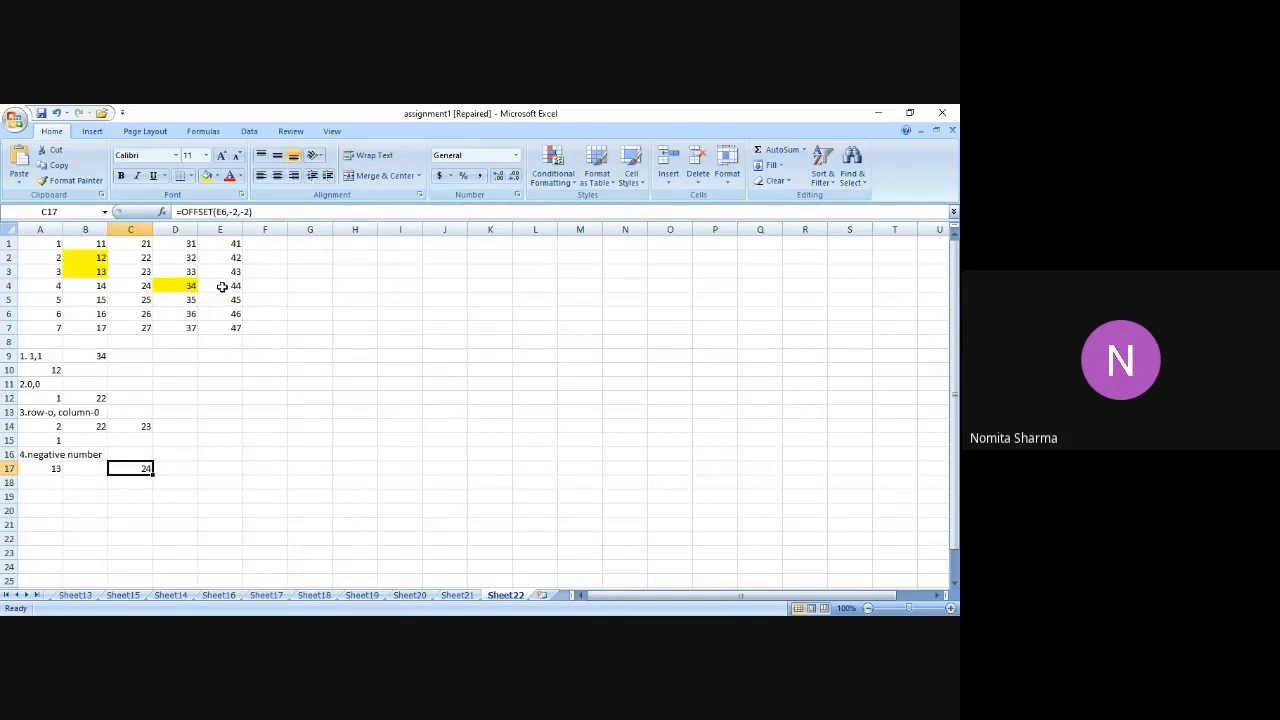
click(137, 286)
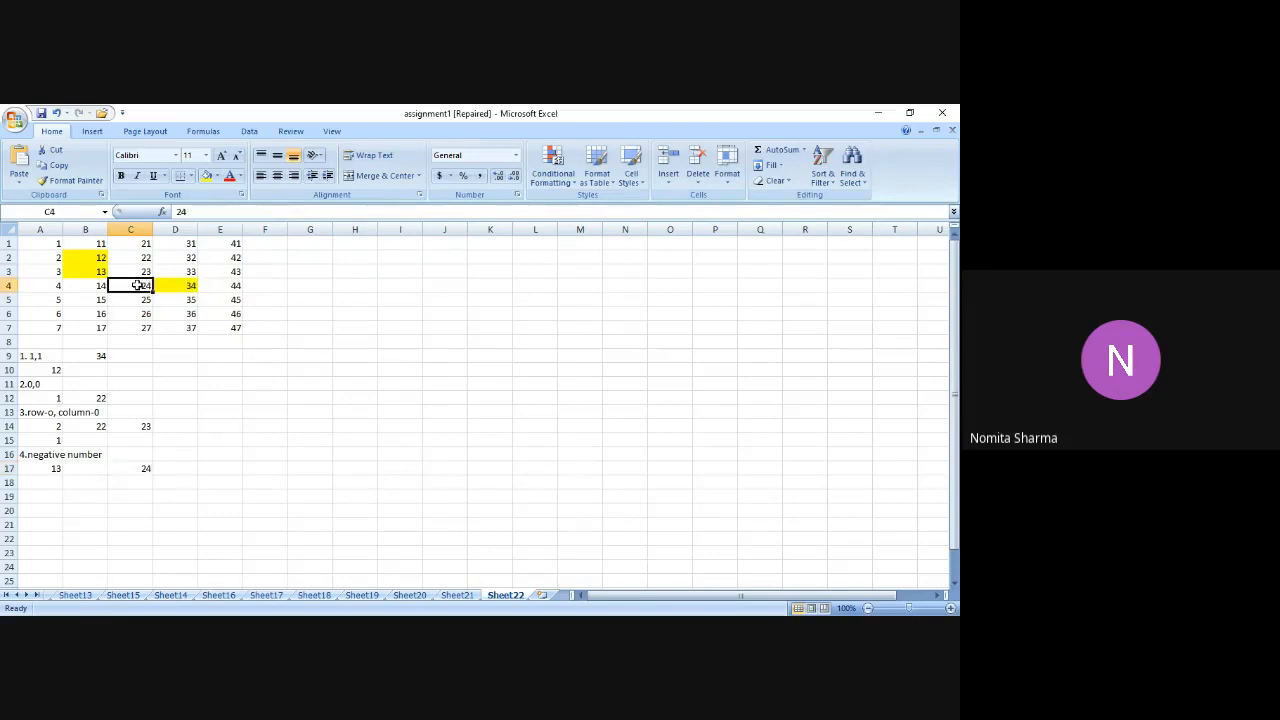
Start an OFFSET formula in cell D17.
click(190, 467)
text(=of)
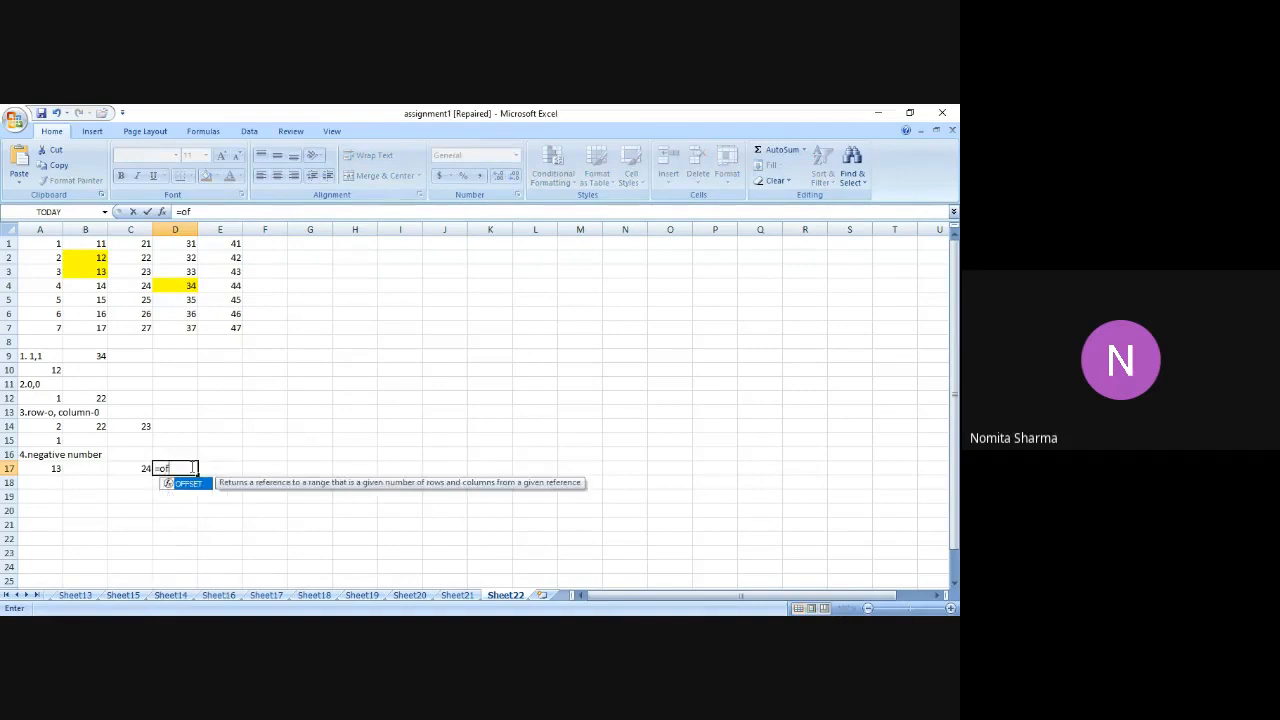
text(fset()
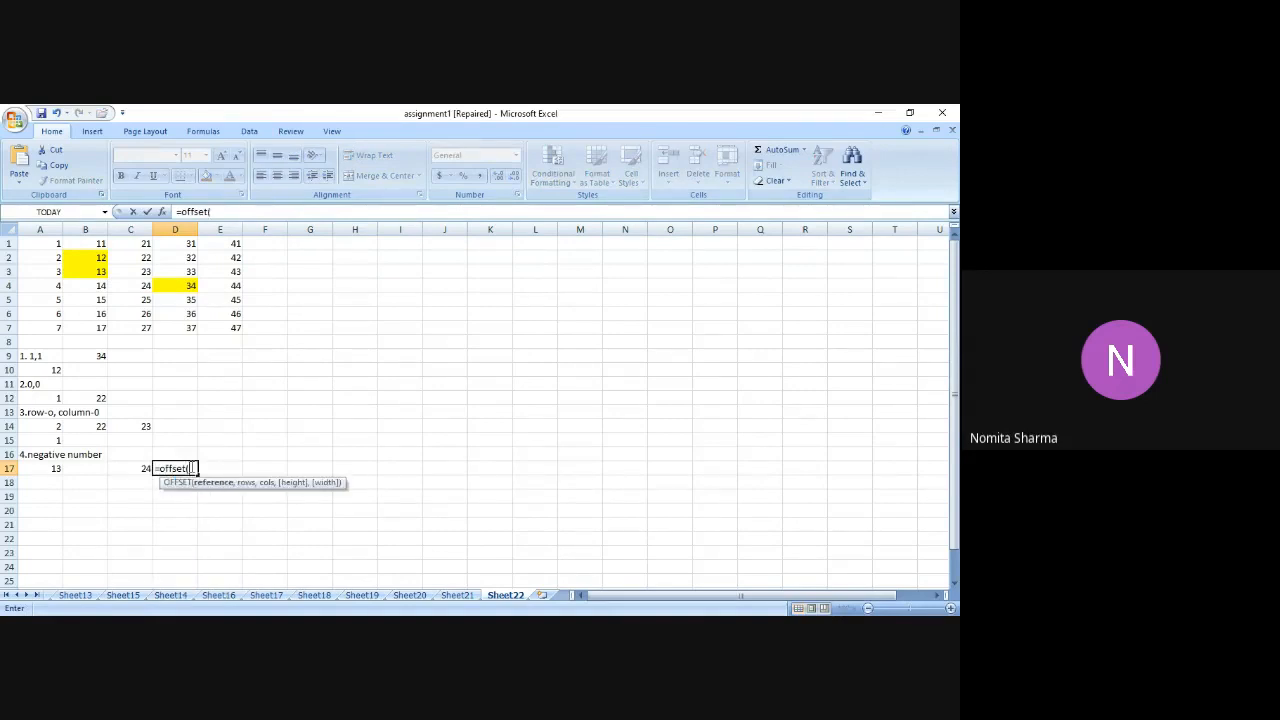